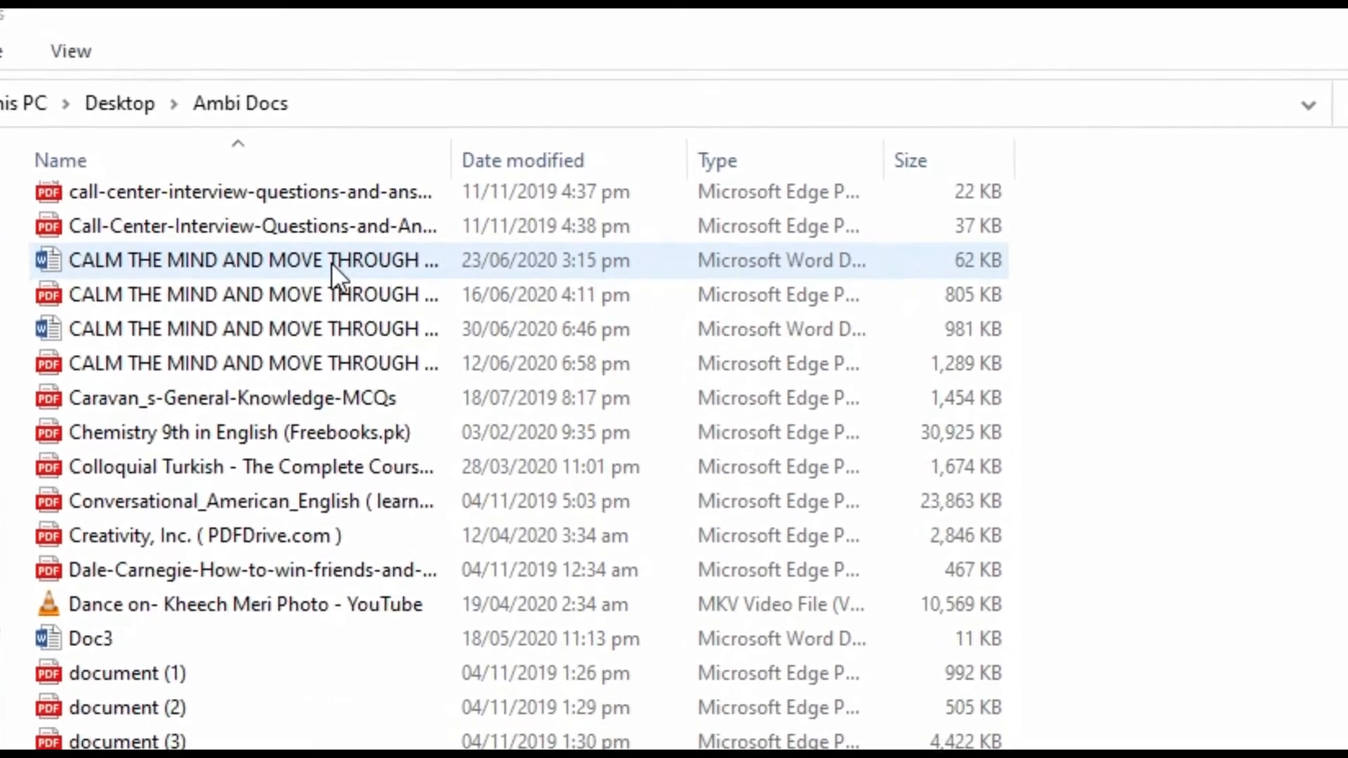
# - Open the Word document CALM THE MIND AND MOVE THROUGH LIFE11, and remove and re-add the Open command on the Quick Access Toolbar
pyautogui.doubleClick(337, 272)
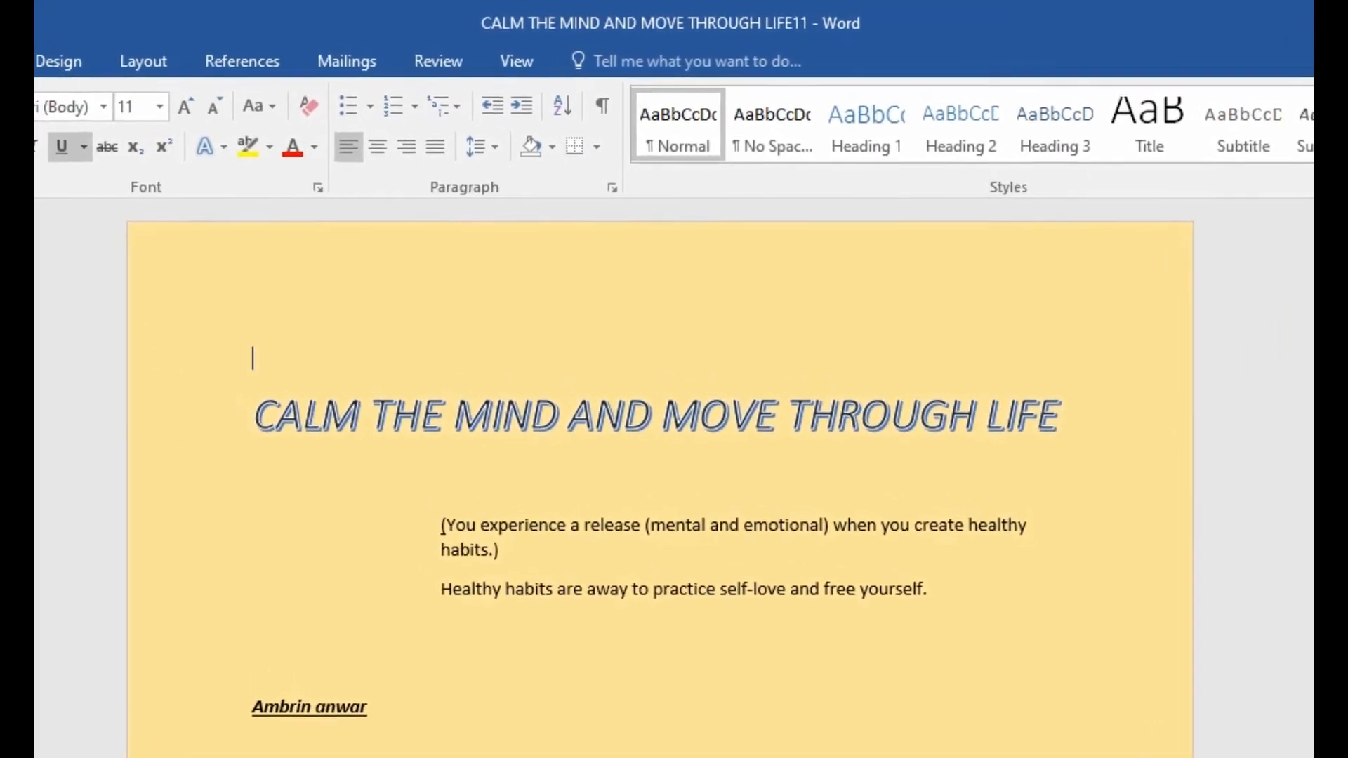
pyautogui.click(20, 24)
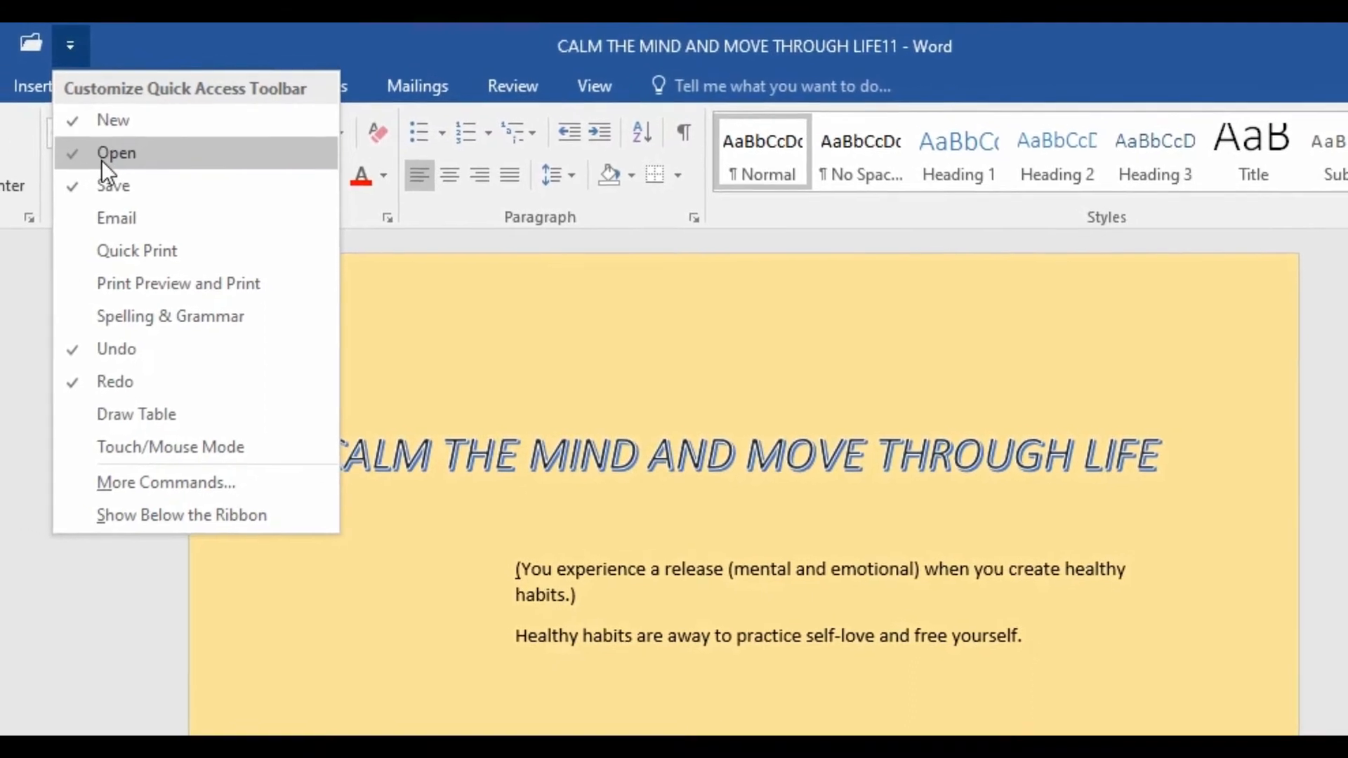
pyautogui.click(95, 150)
pyautogui.click(63, 65)
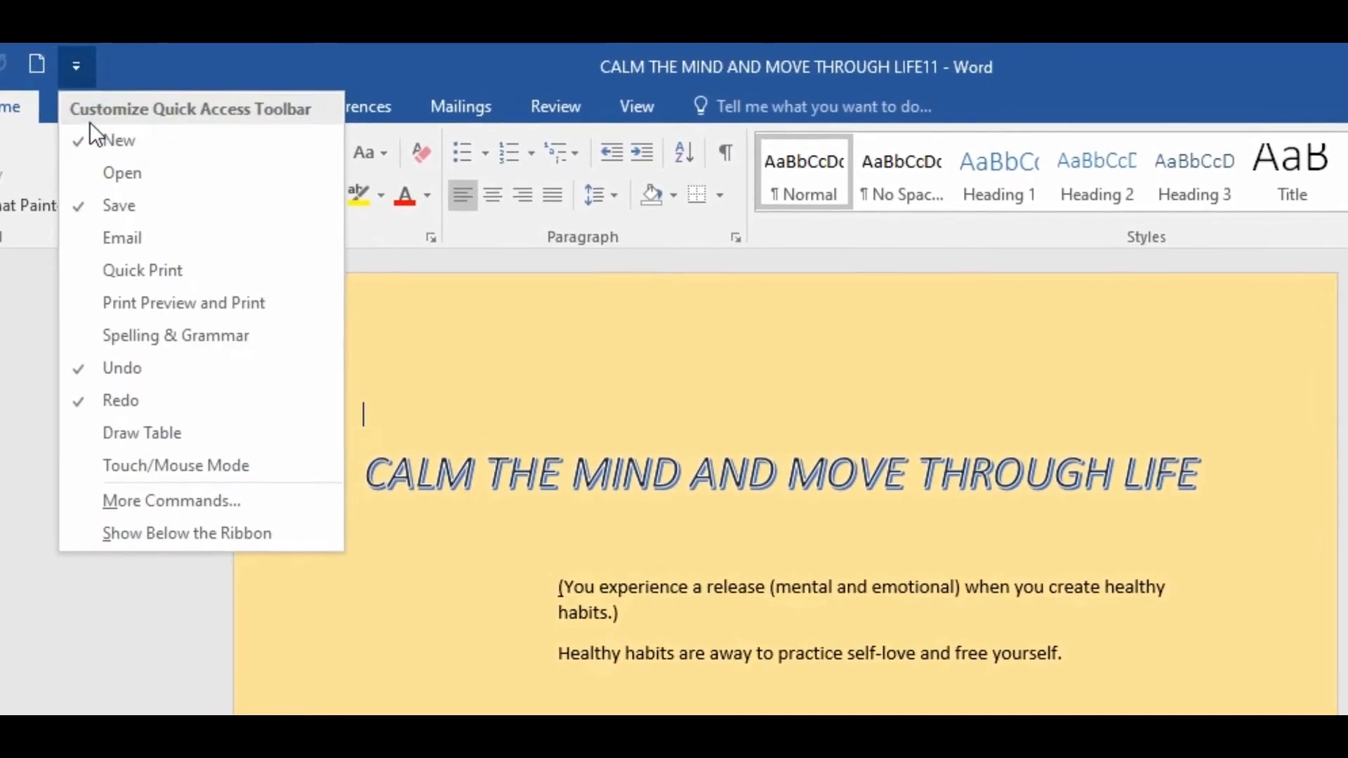
pyautogui.click(104, 170)
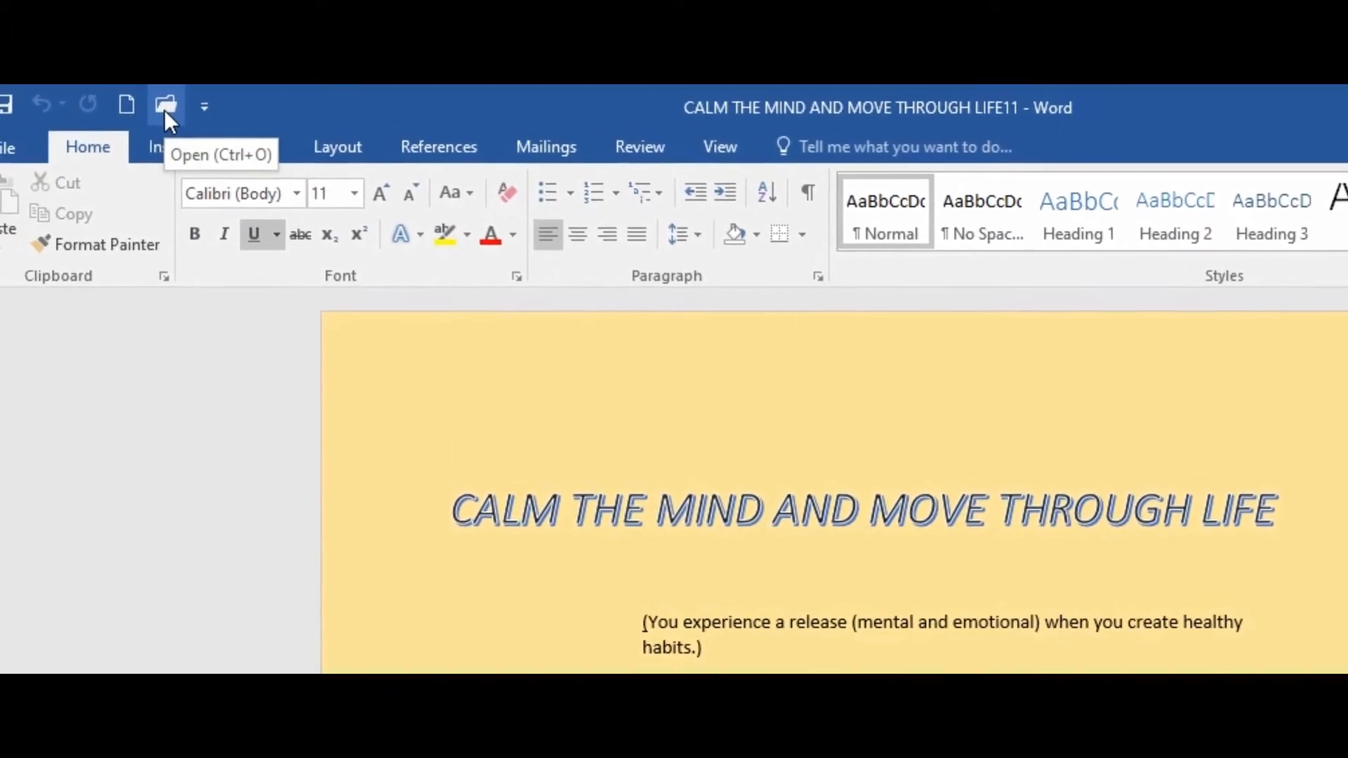
# - Open the second document, CALM THE MIND AND MOVE THROUGH LIFE12, from the Ambi Docs folder
pyautogui.click(154, 104)
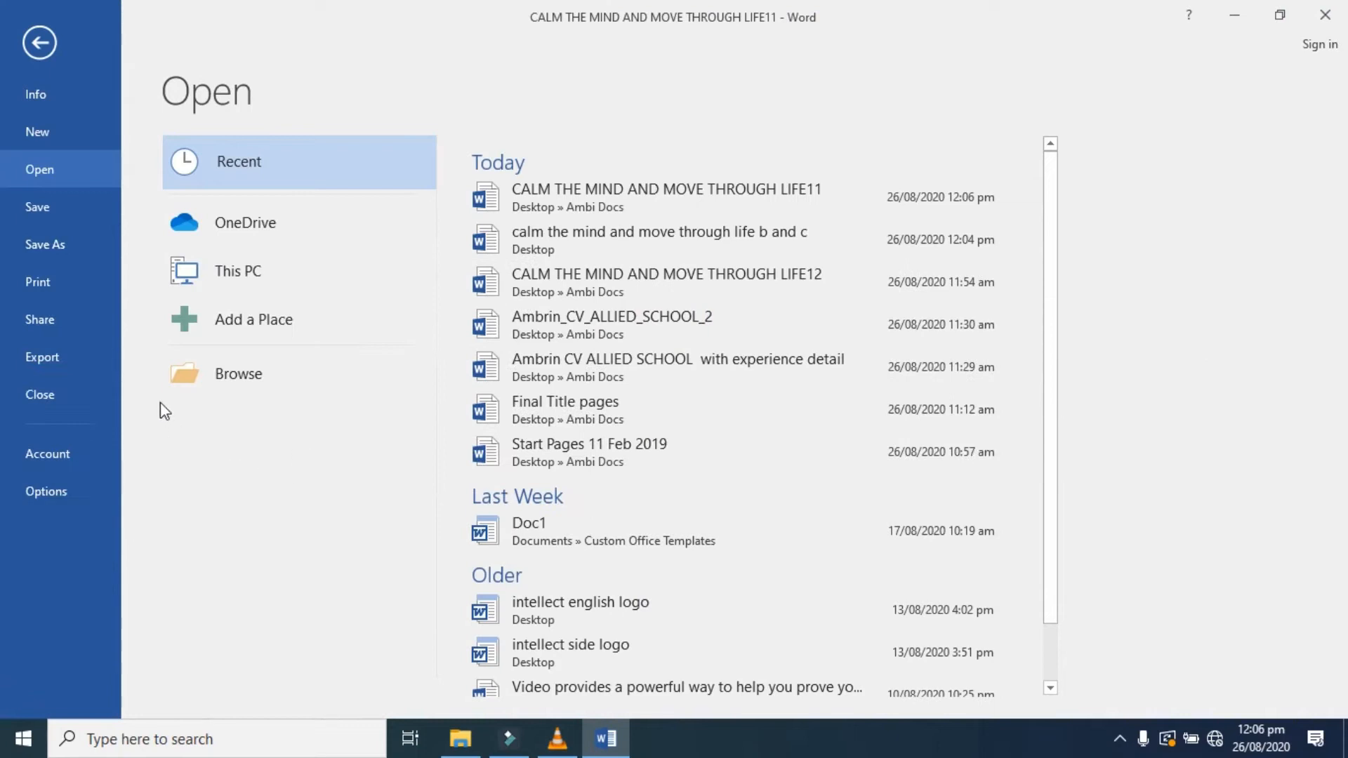
pyautogui.click(255, 378)
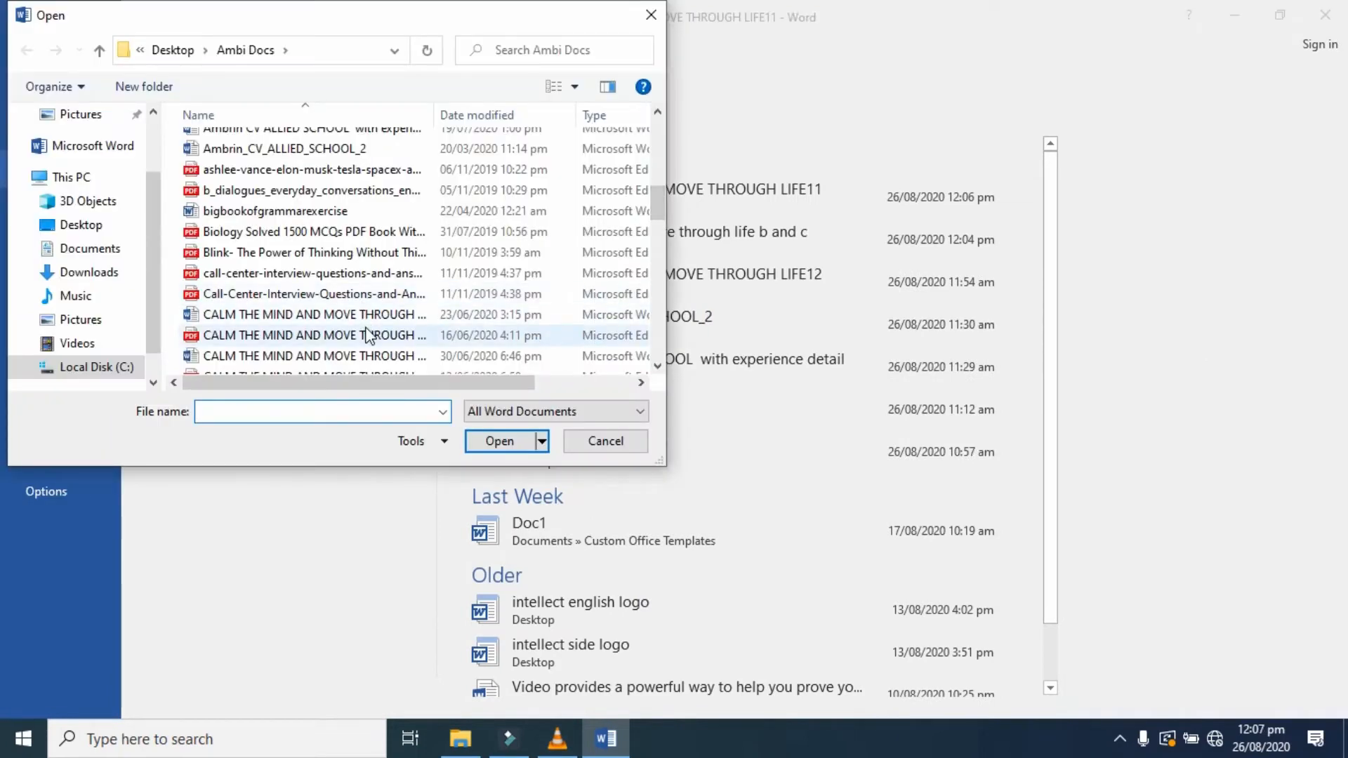
pyautogui.click(371, 337)
pyautogui.click(500, 441)
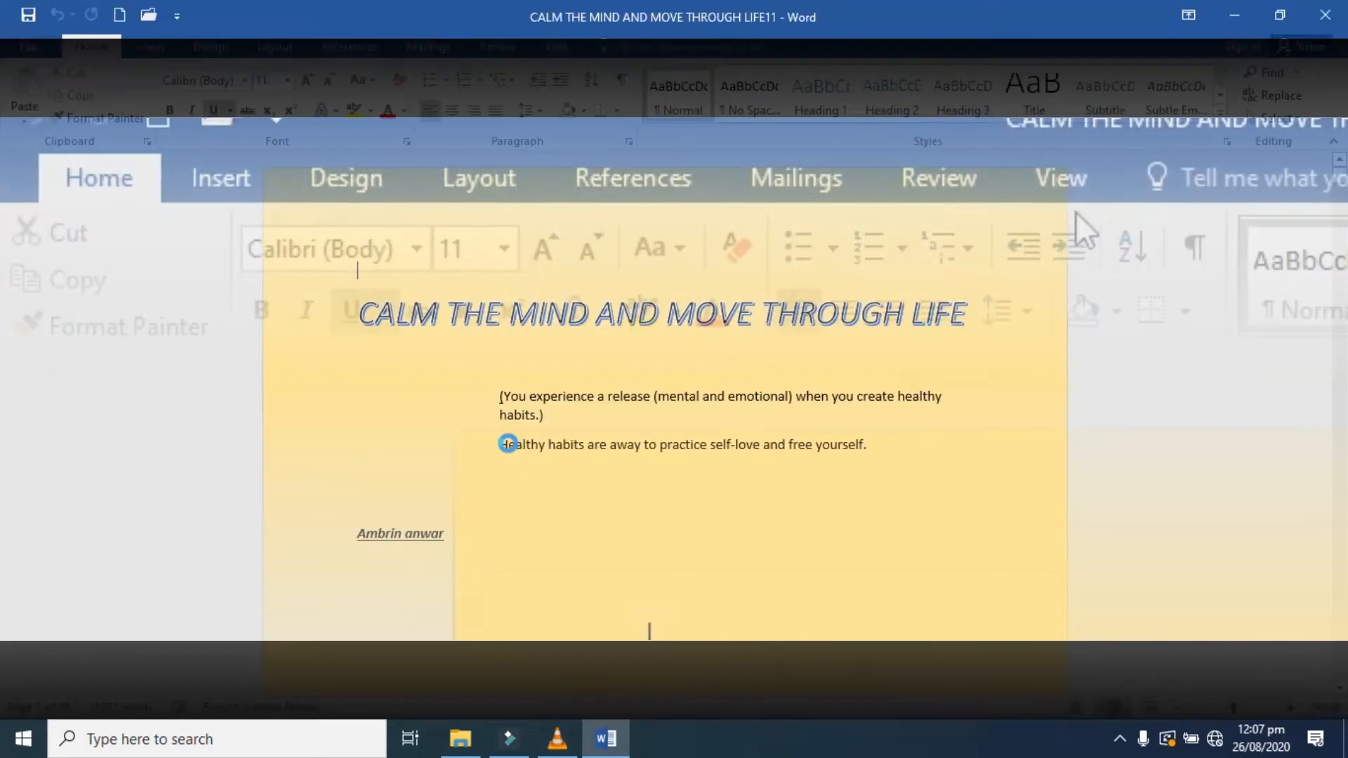
# - Arrange both open document windows one above the other and look through the text of each
pyautogui.click(1062, 181)
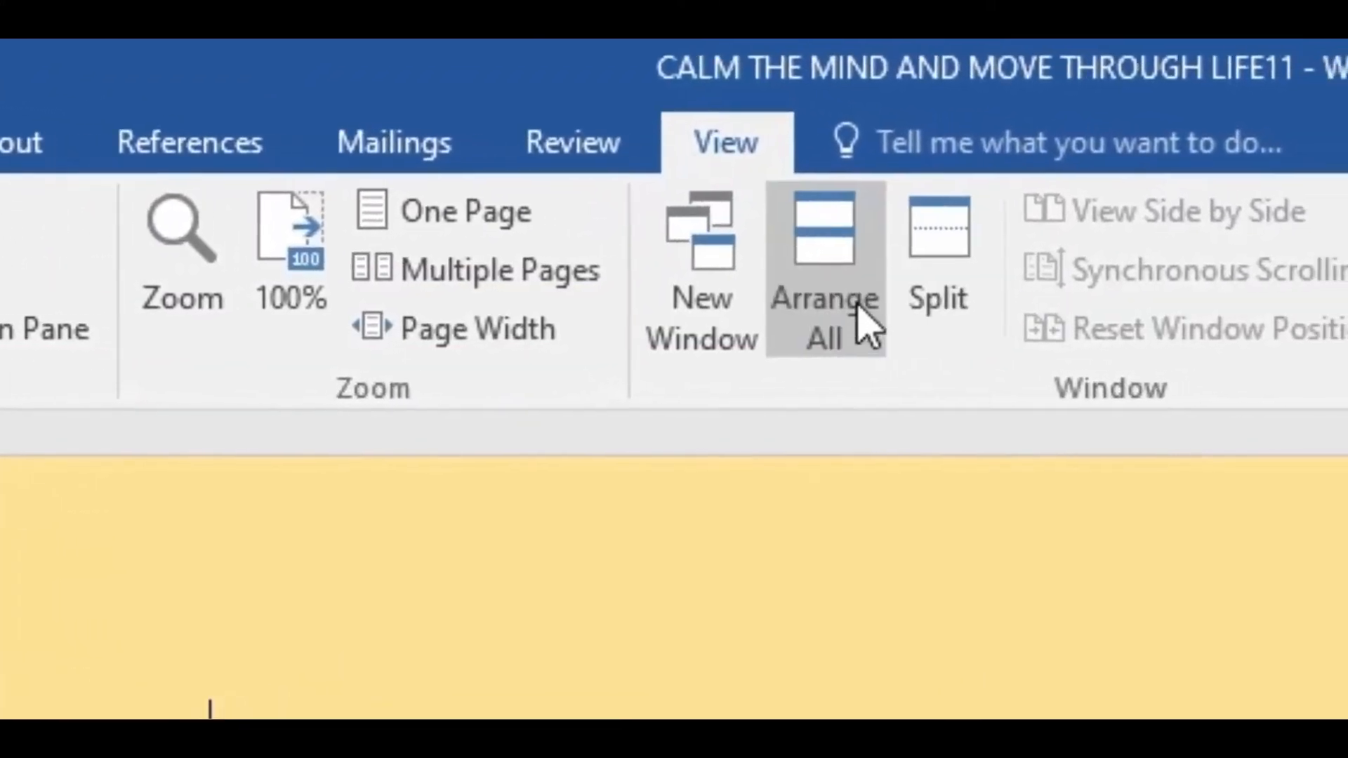
pyautogui.click(1010, 309)
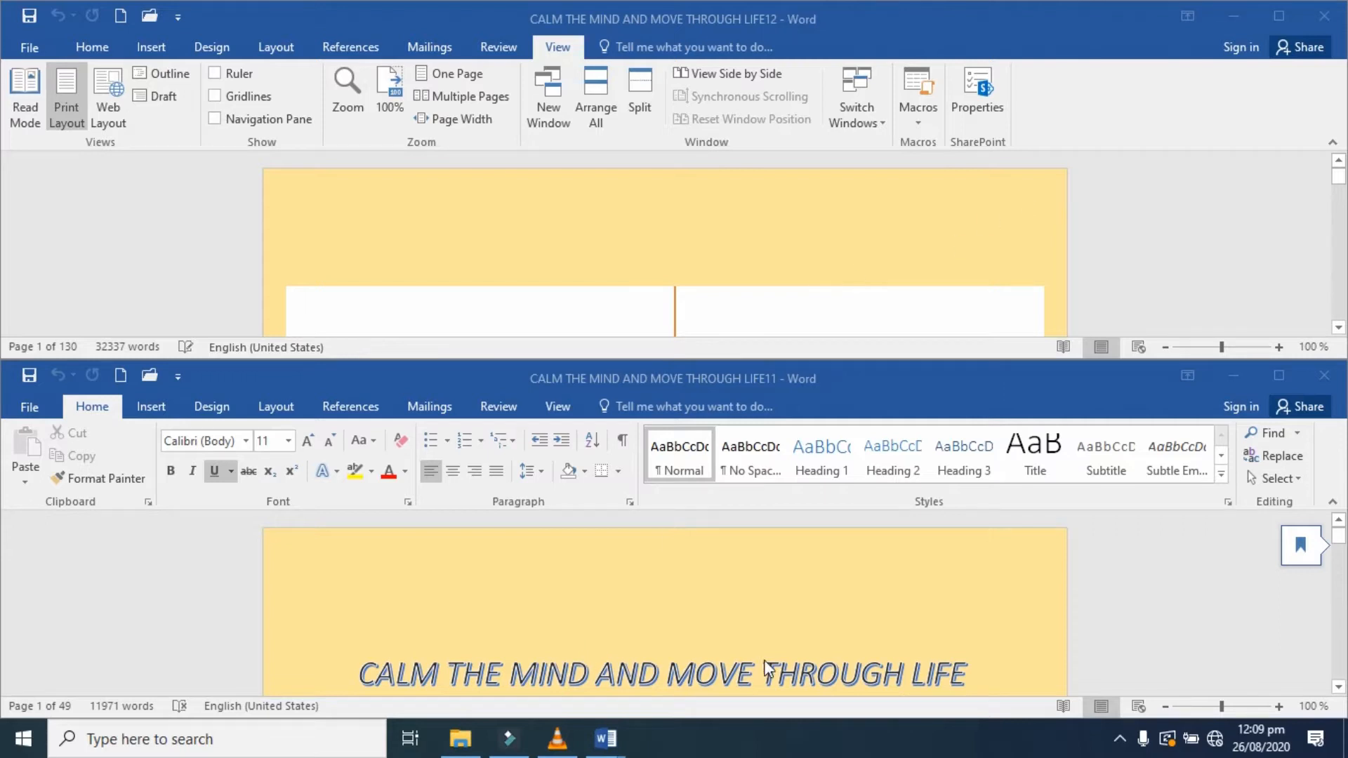
pyautogui.moveTo(1341, 179); pyautogui.dragTo(1342, 185)
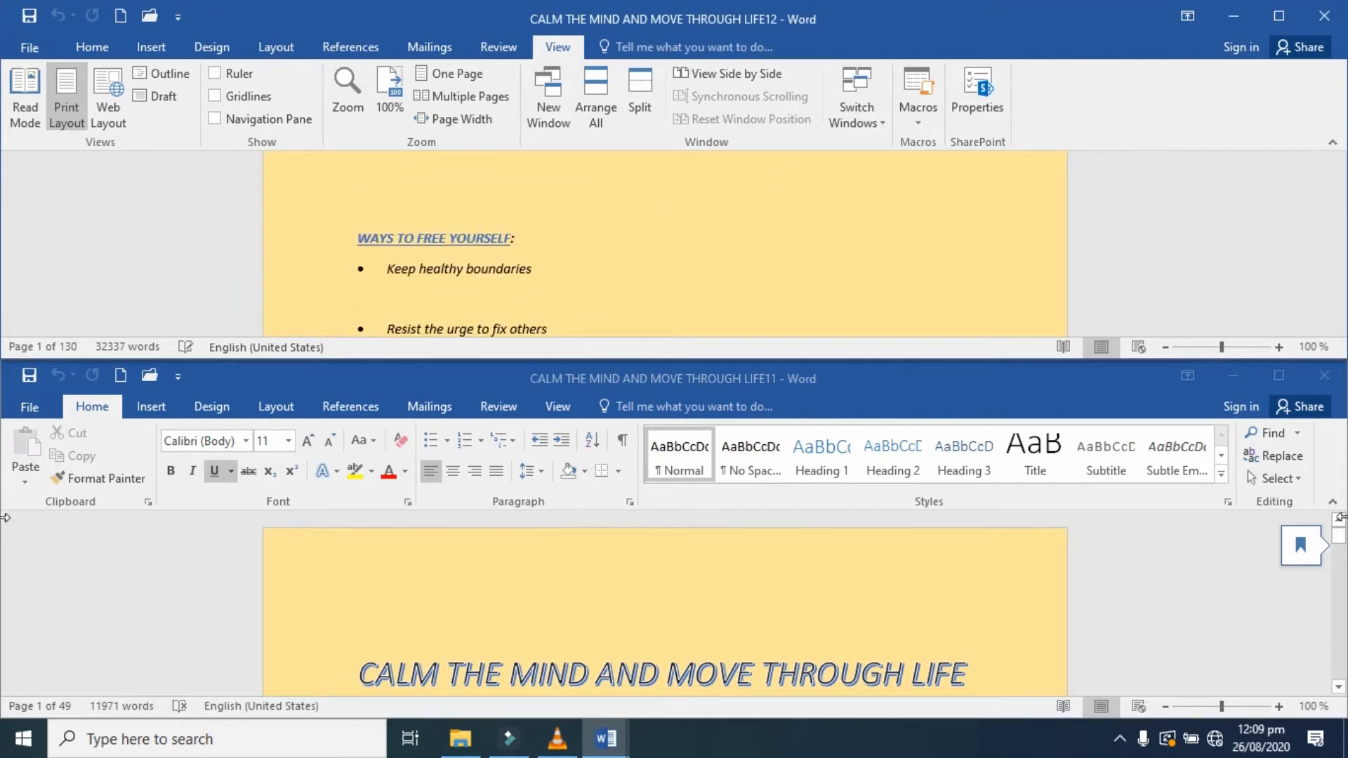
pyautogui.moveTo(1343, 546); pyautogui.dragTo(1339, 546)
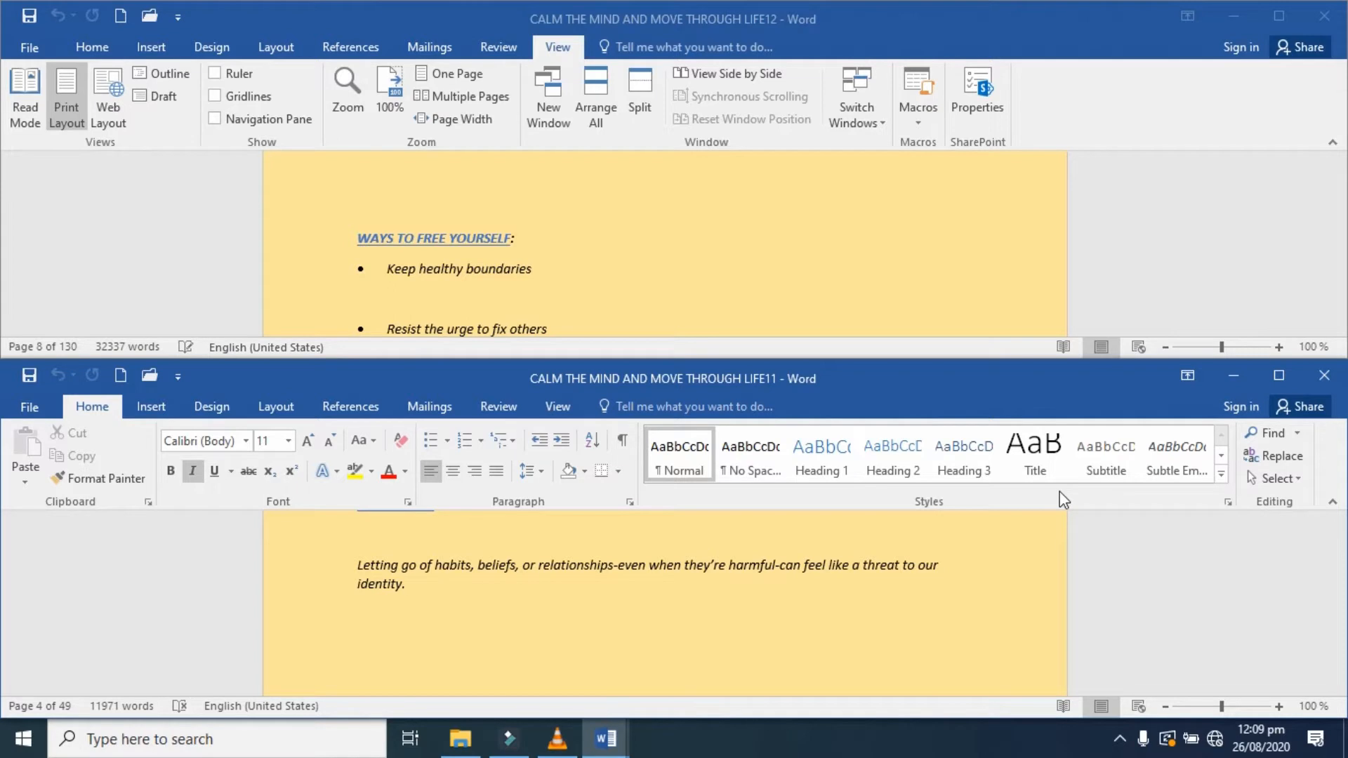
# - Close the arranged documents and reopen CALM THE MIND AND MOVE THROUGH LIFE11
pyautogui.click(1326, 18)
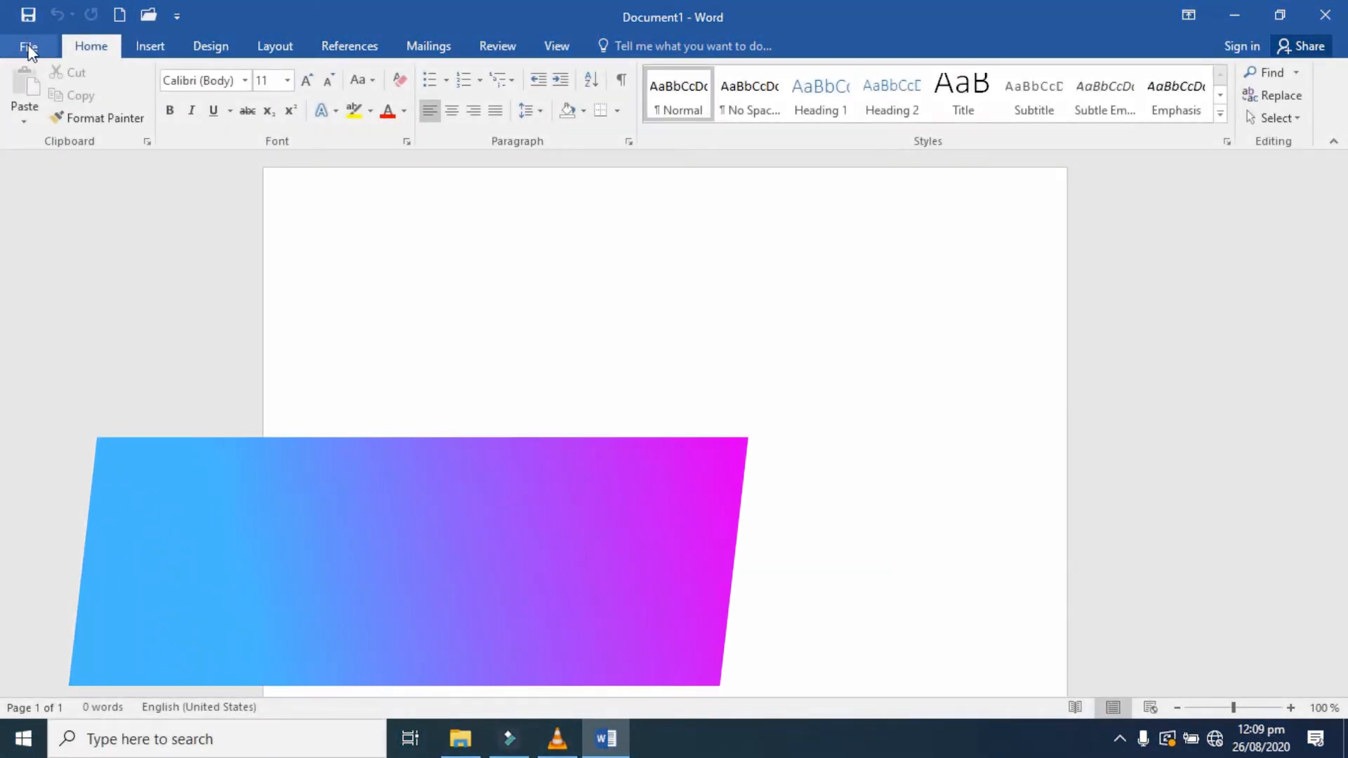
pyautogui.click(29, 48)
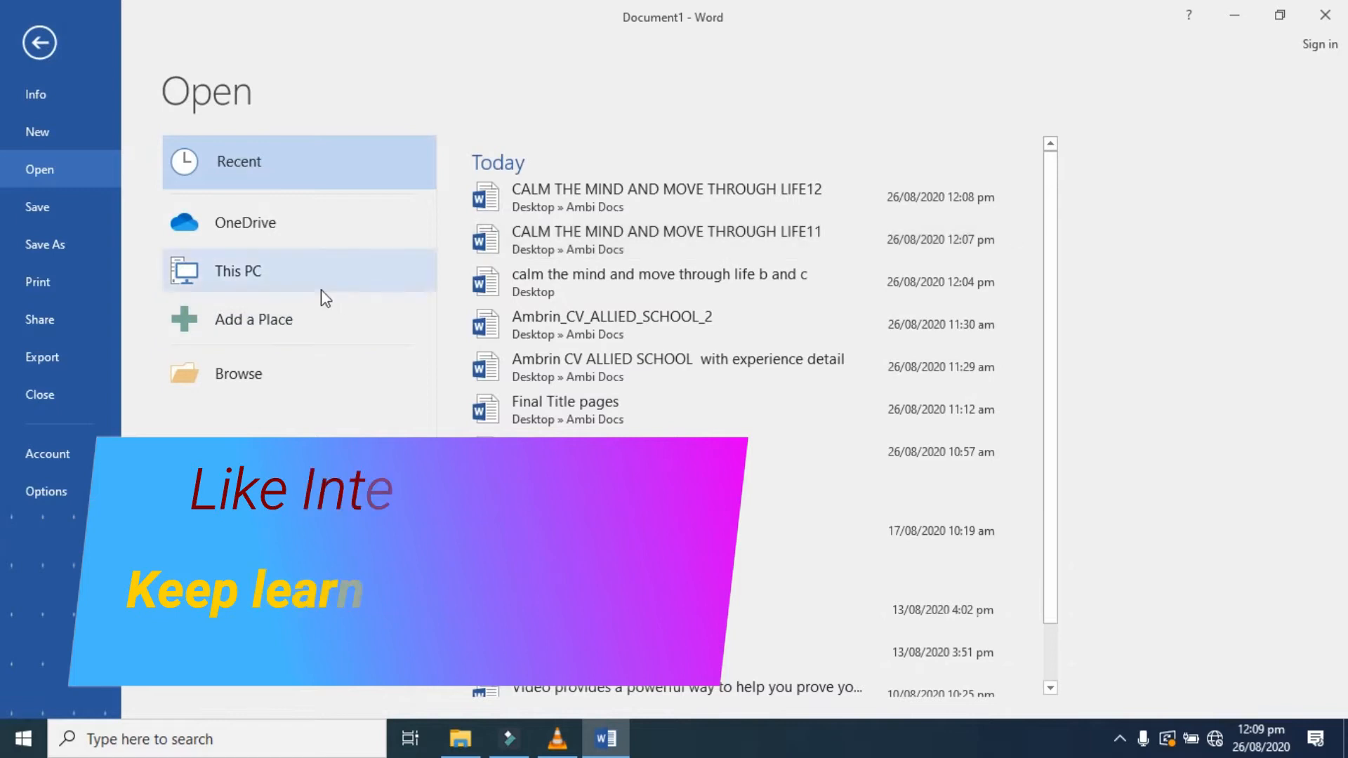
pyautogui.click(214, 381)
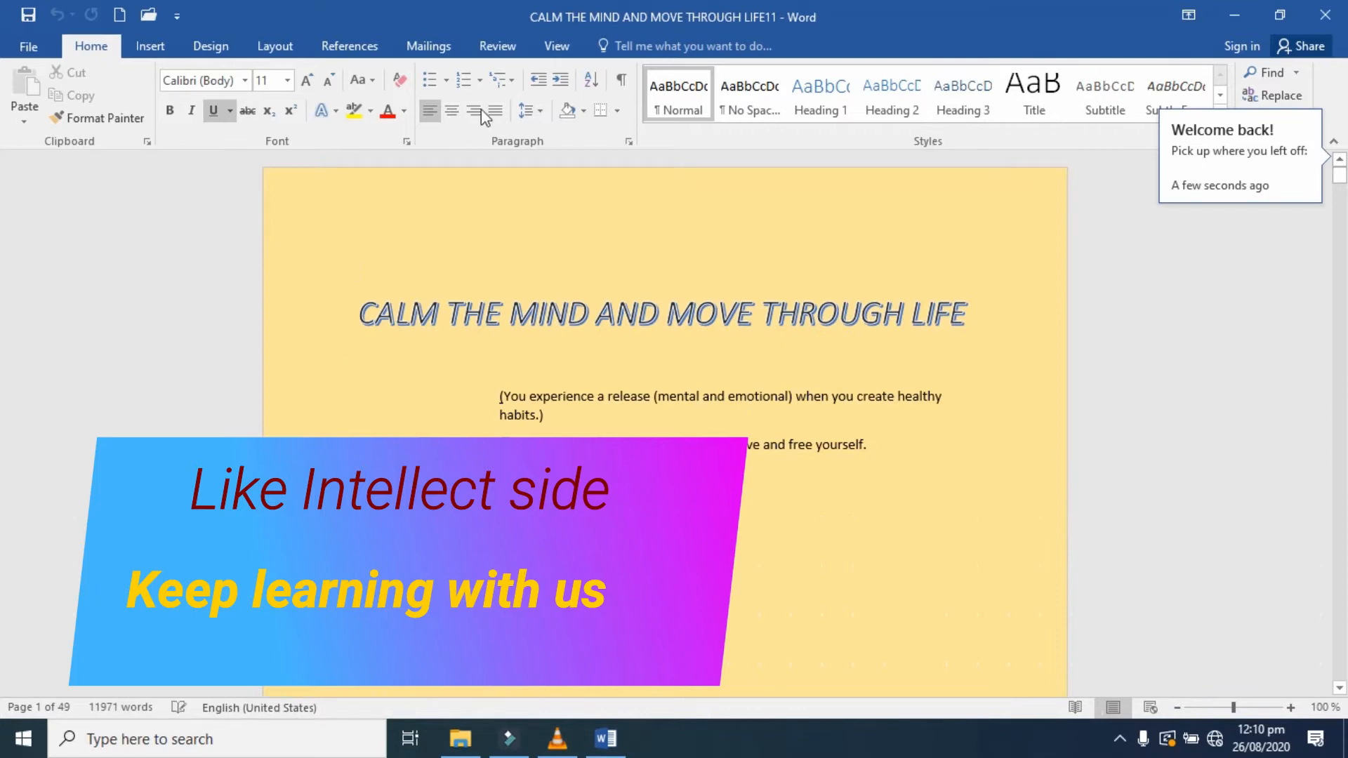
# - Start a comparison of two versions of a document with the Compare command
pyautogui.click(497, 47)
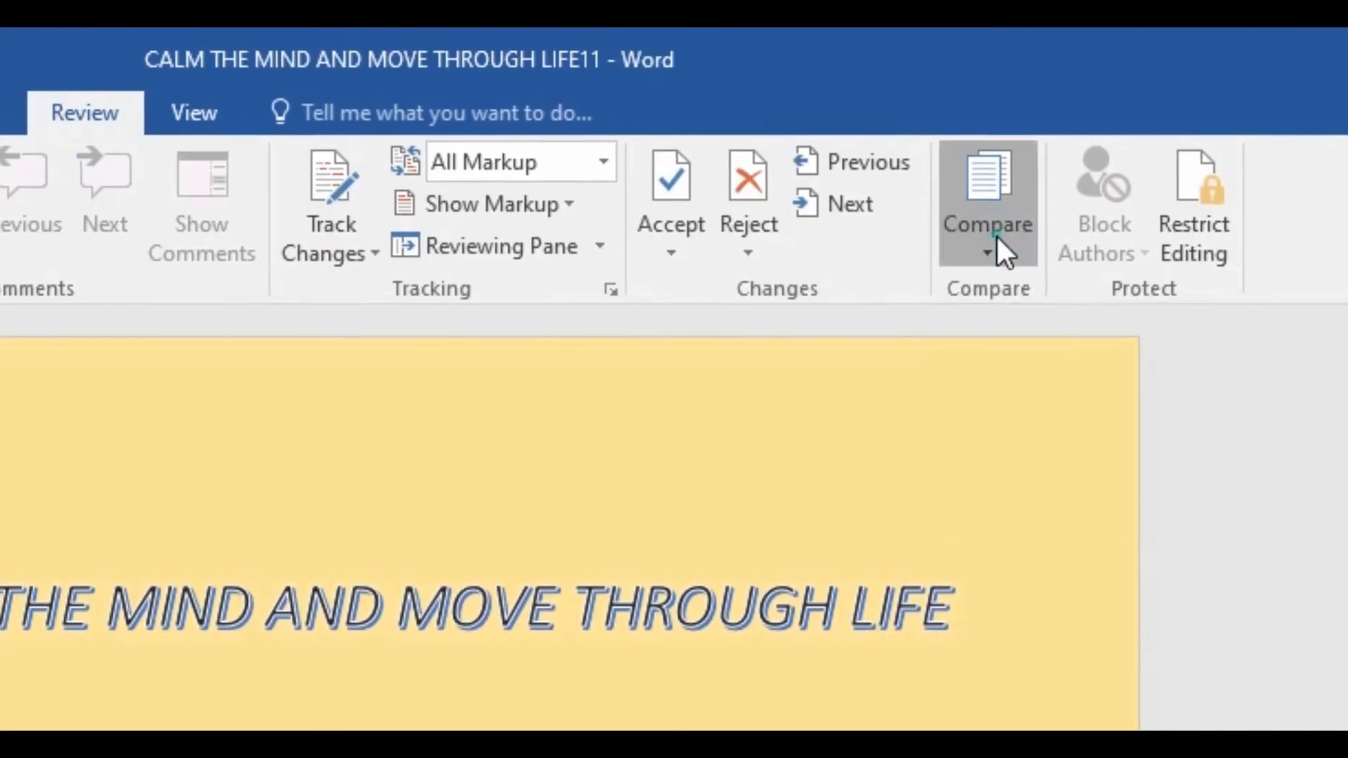
pyautogui.click(988, 114)
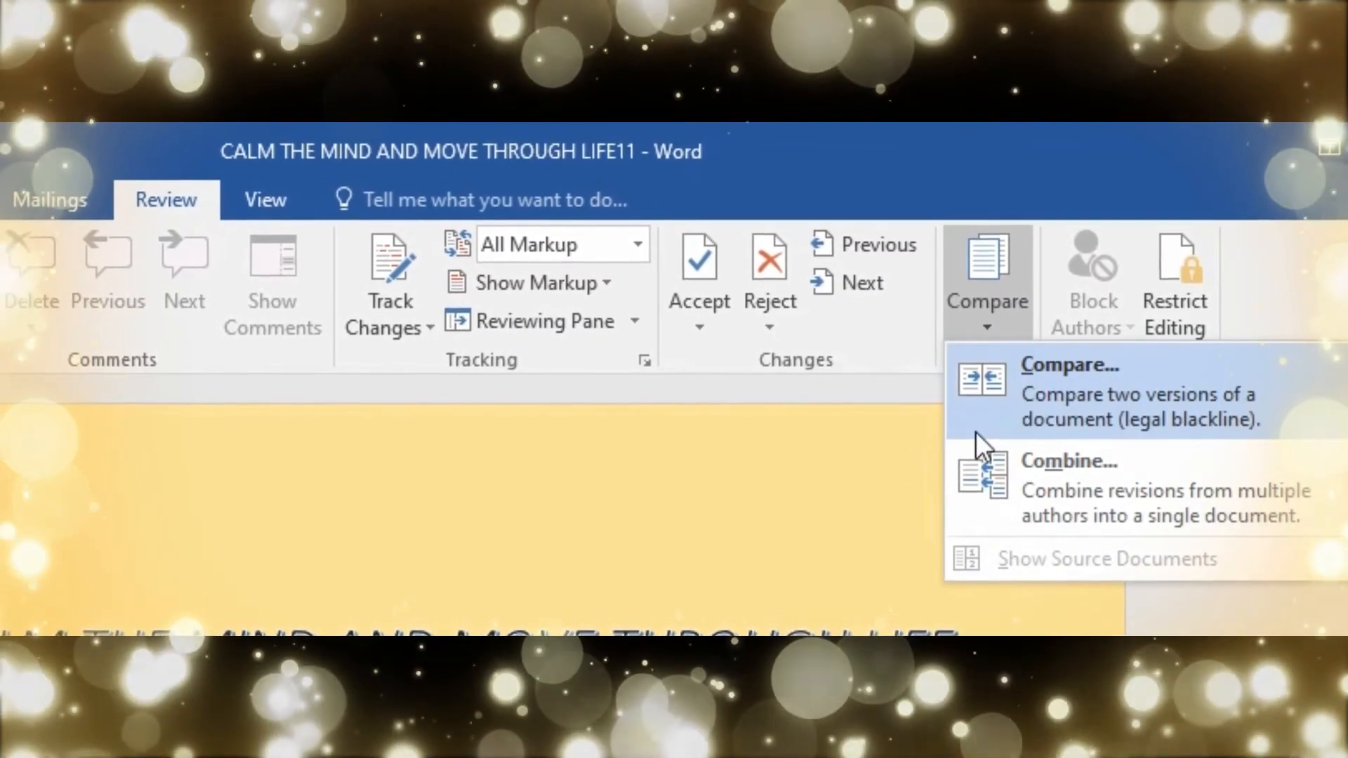
pyautogui.click(1148, 381)
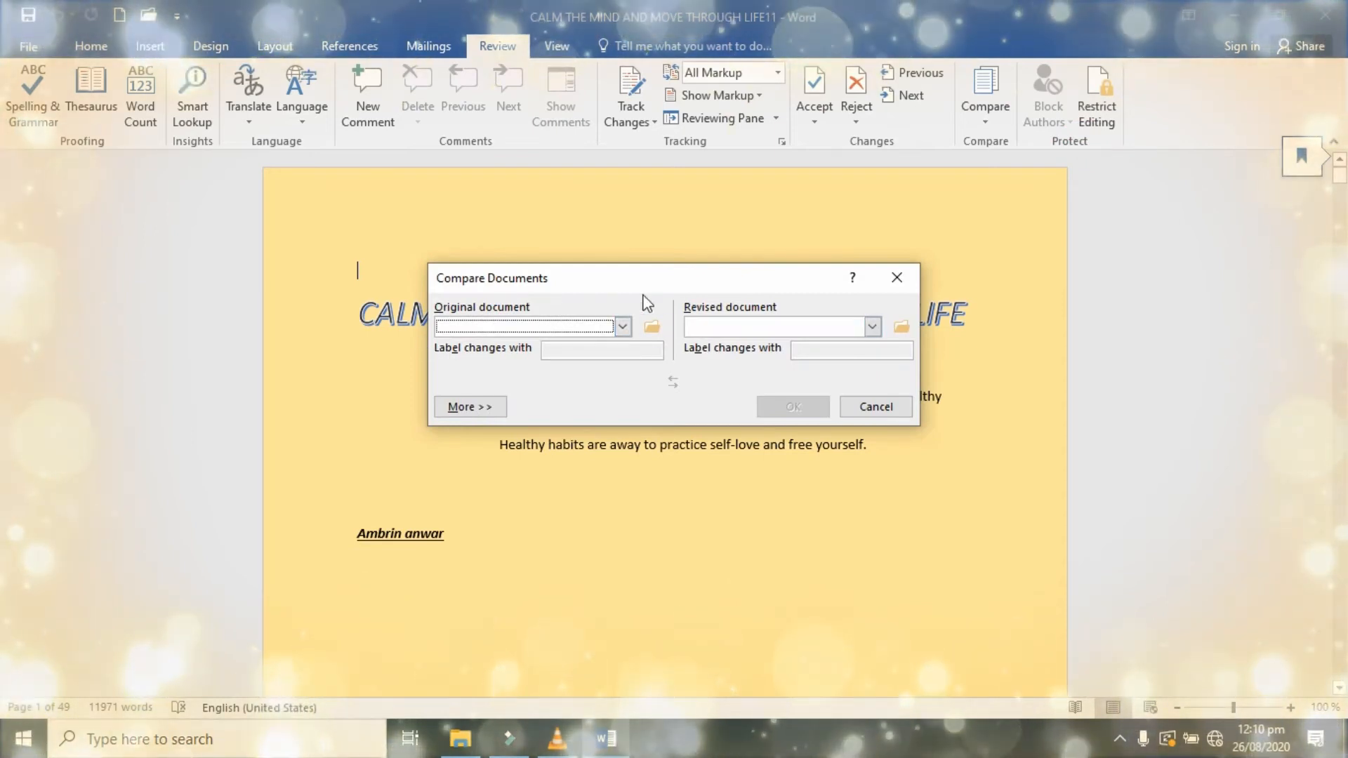
pyautogui.click(652, 328)
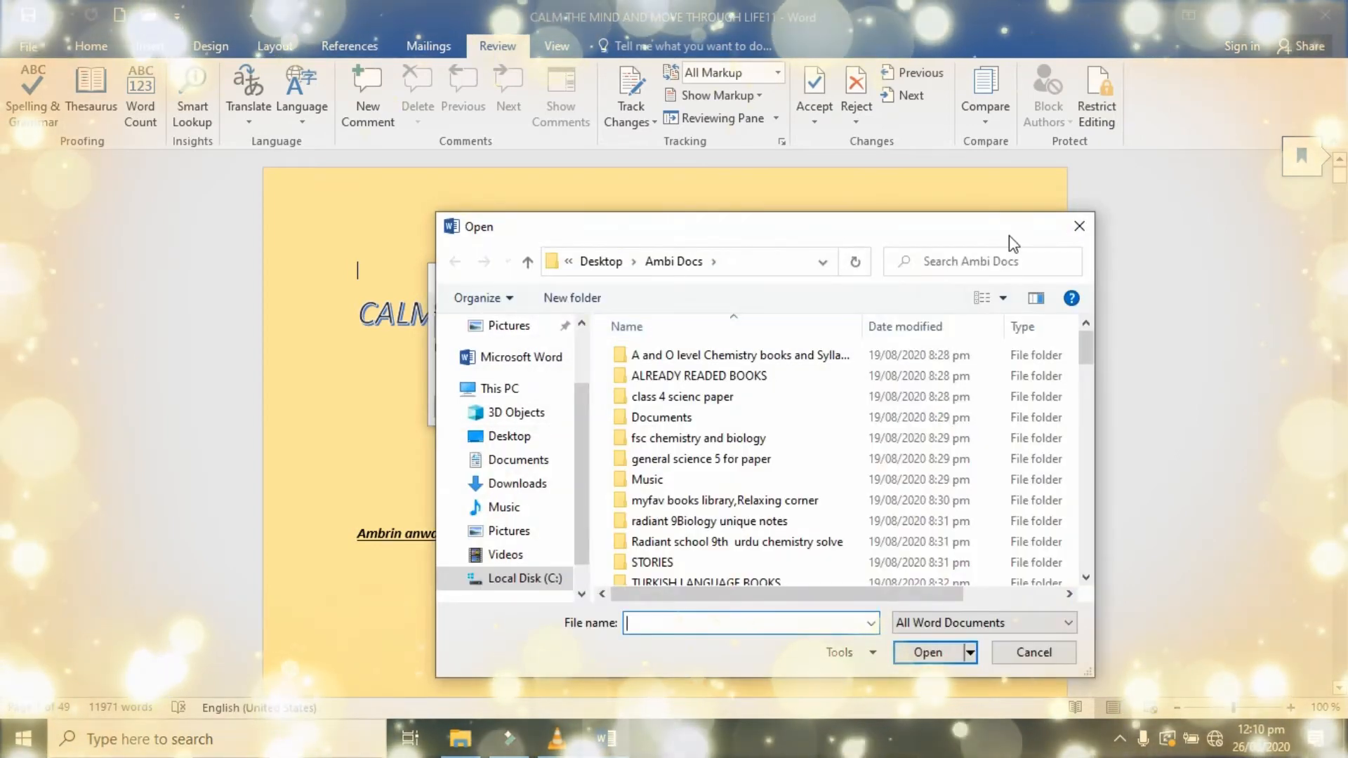
pyautogui.click(1079, 227)
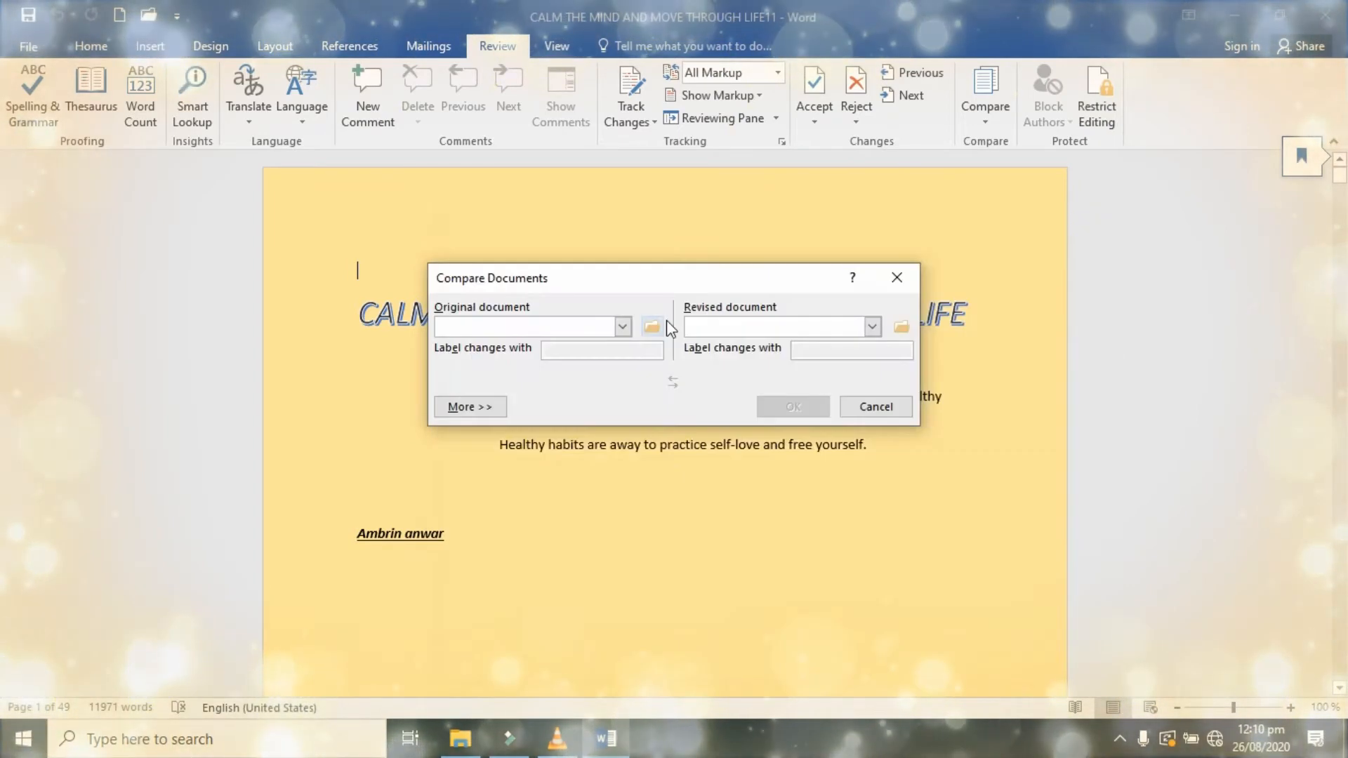
pyautogui.click(623, 327)
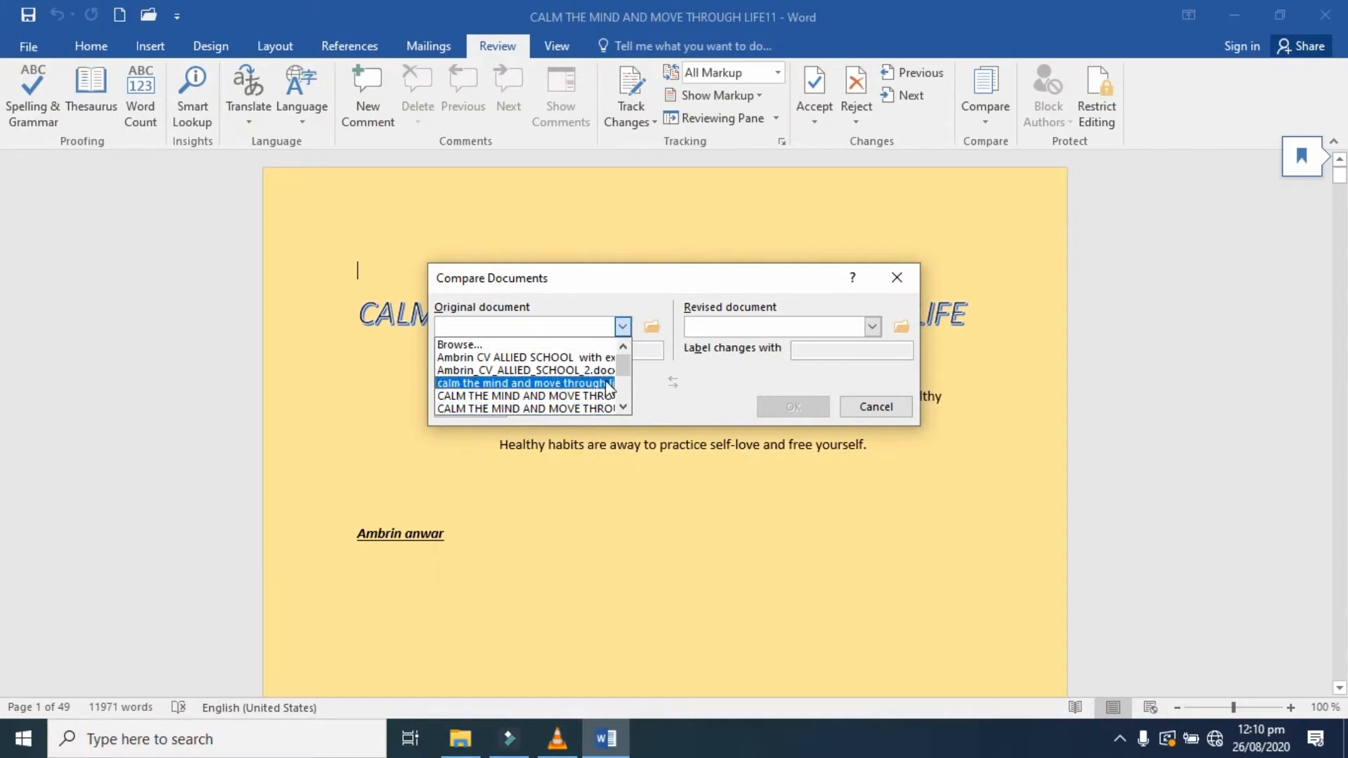
pyautogui.click(623, 328)
# - Choose the Word file CALM THE MIND AND MOVE THROUGH LIFE11 in Ambi Docs as the original document
pyautogui.click(652, 328)
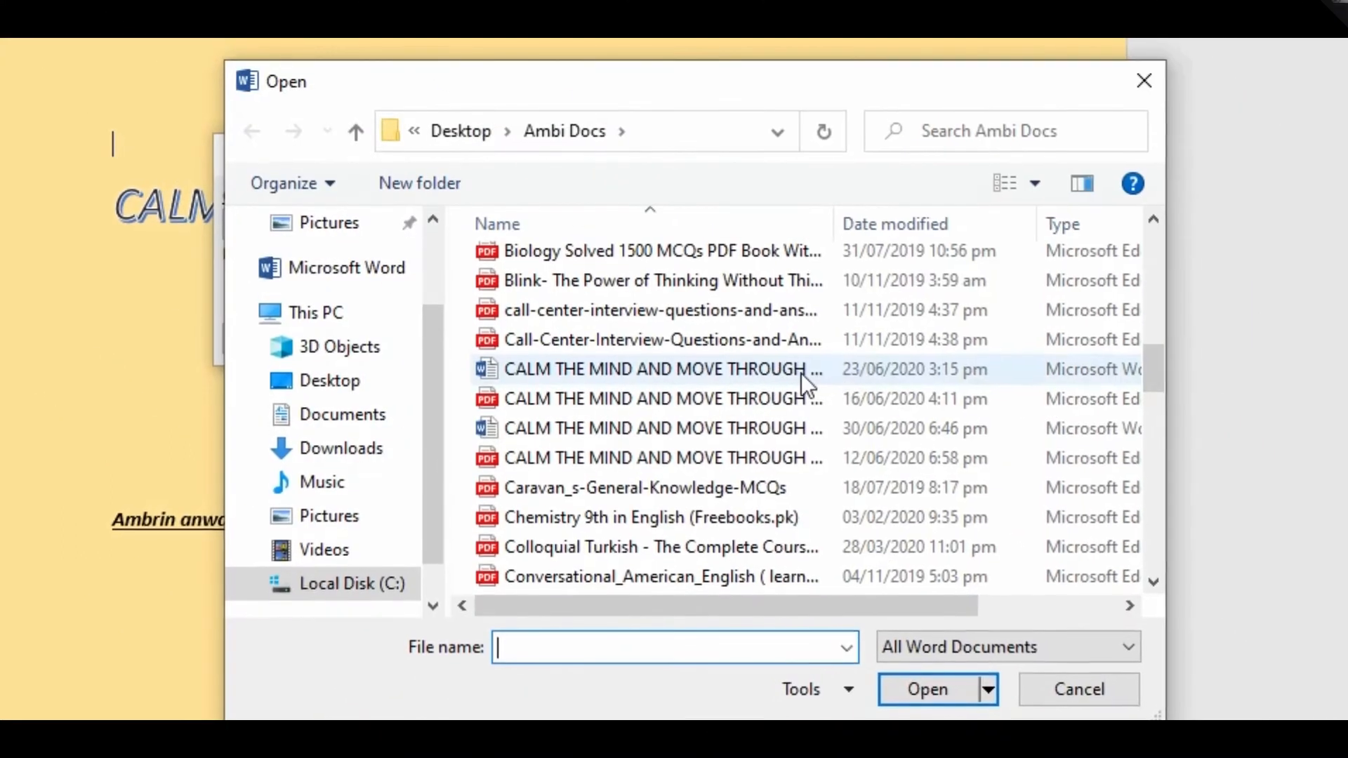
pyautogui.click(805, 372)
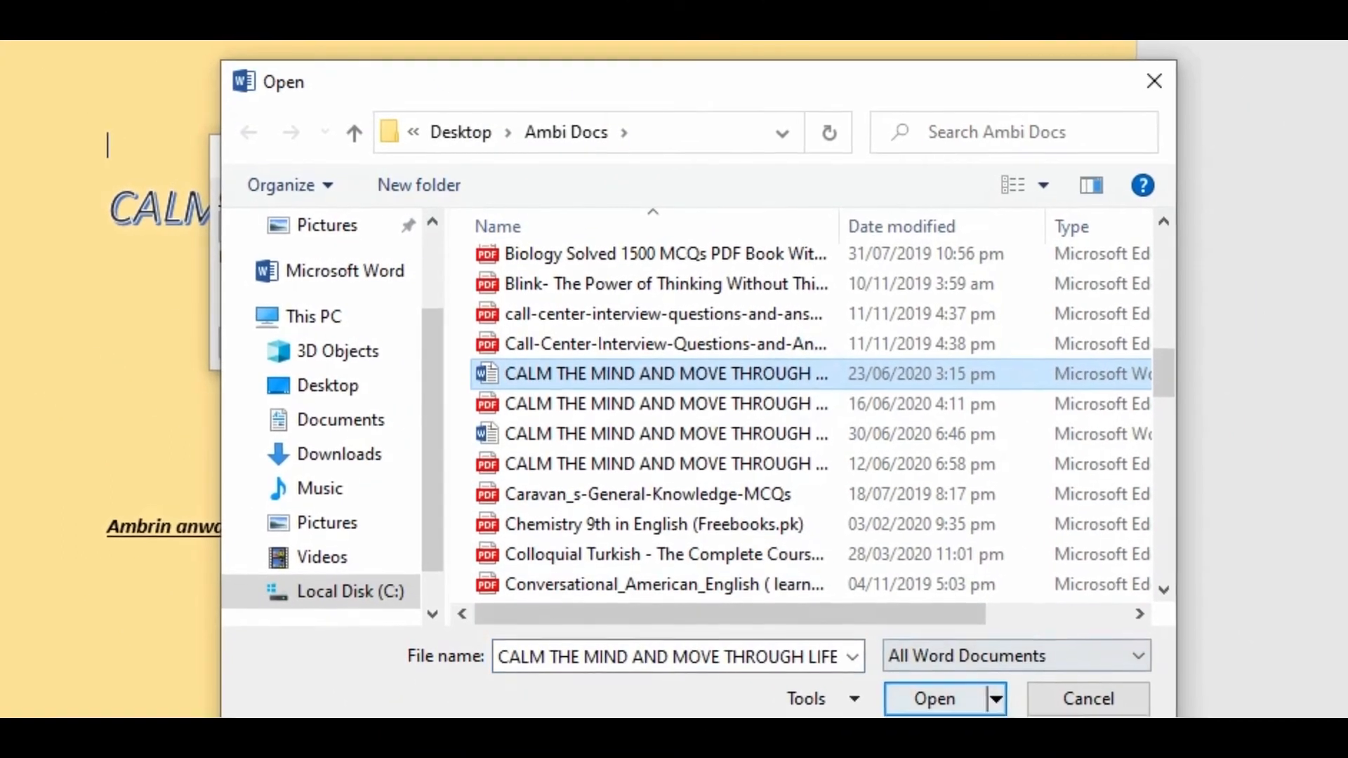
pyautogui.click(934, 699)
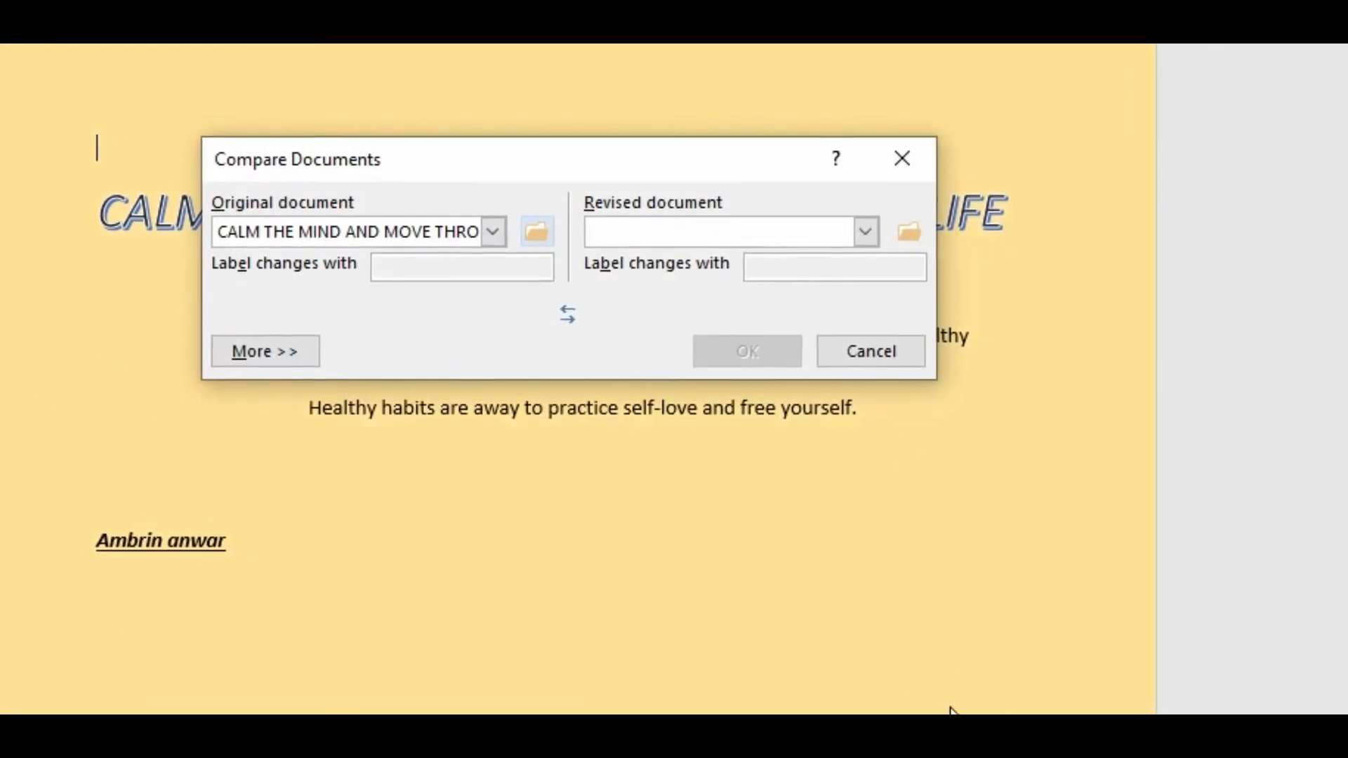
# - Choose the Word file CALM THE MIND AND MOVE THROUGH LIFE12 in Ambi Docs as the revised document
pyautogui.click(878, 238)
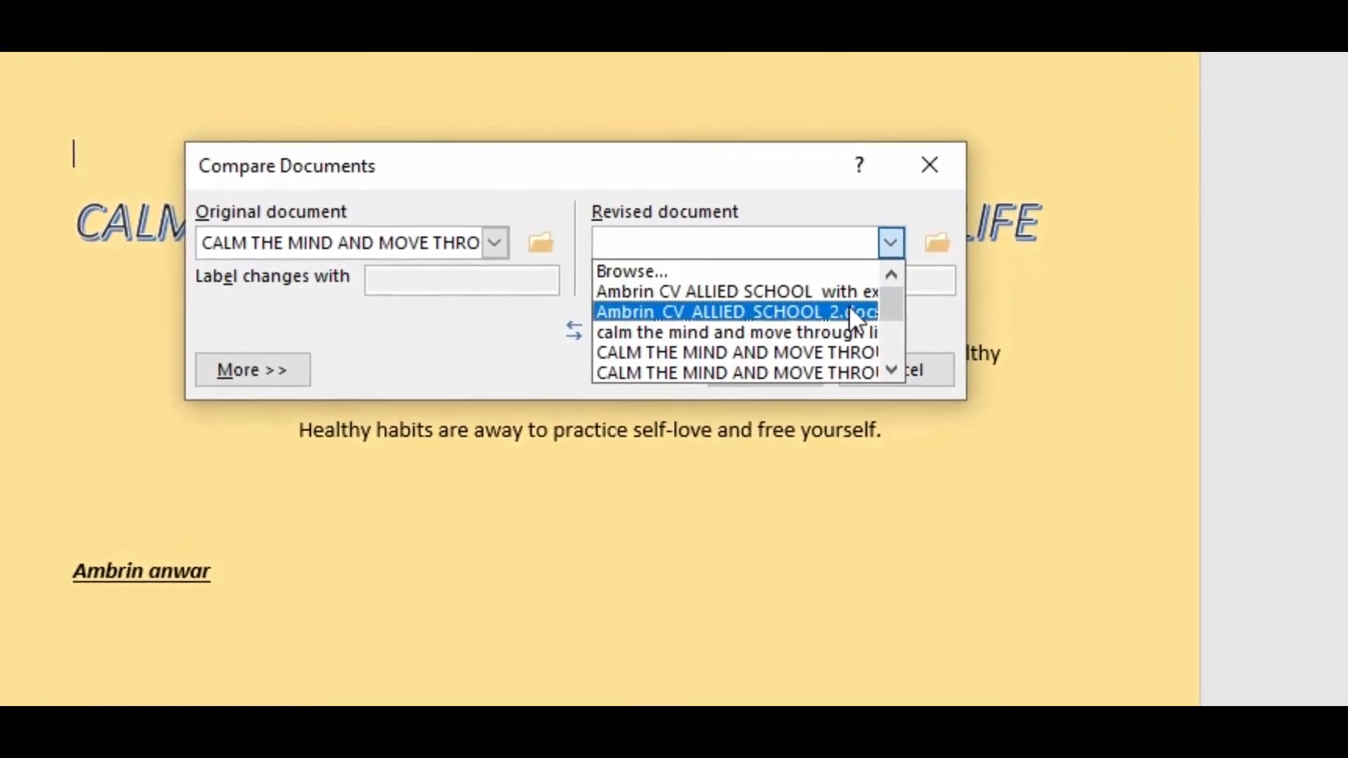
pyautogui.click(937, 242)
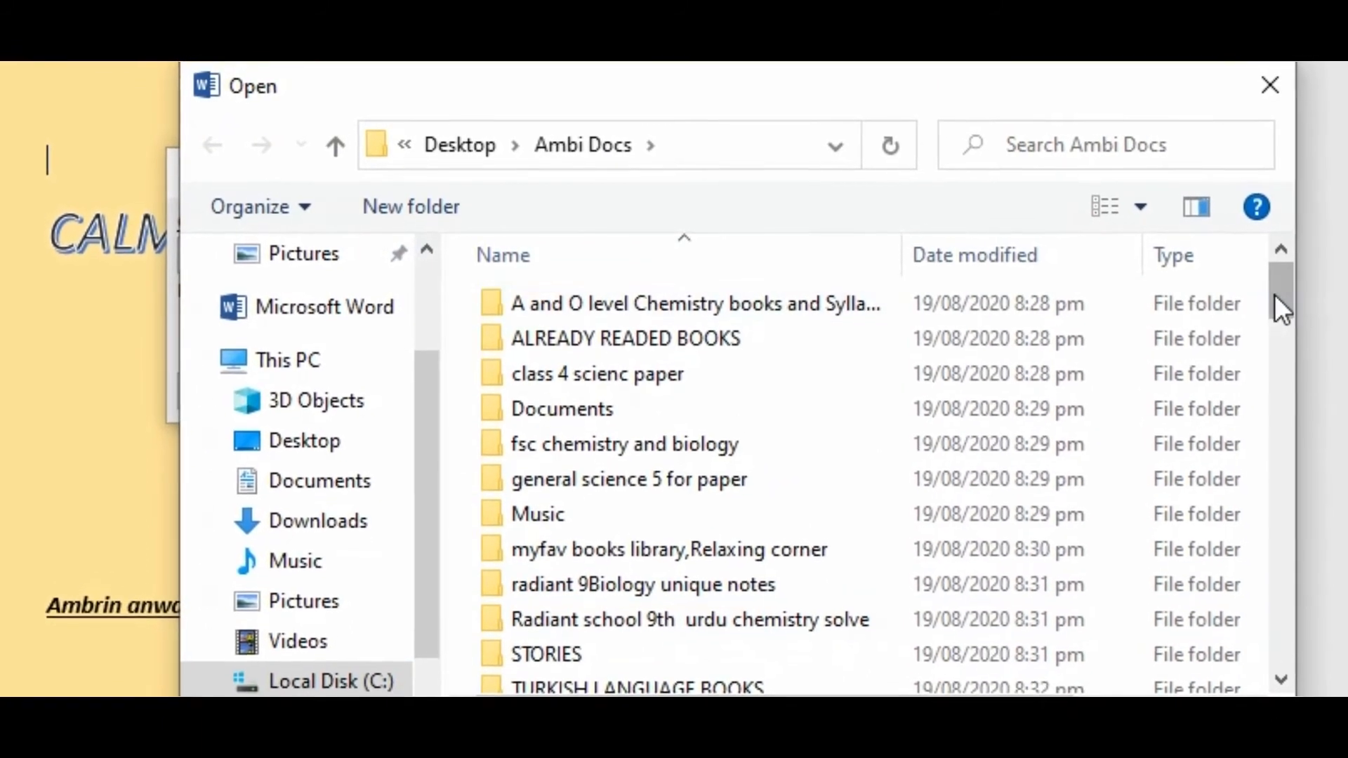
pyautogui.moveTo(1286, 302); pyautogui.dragTo(1319, 419)
pyautogui.doubleClick(900, 676)
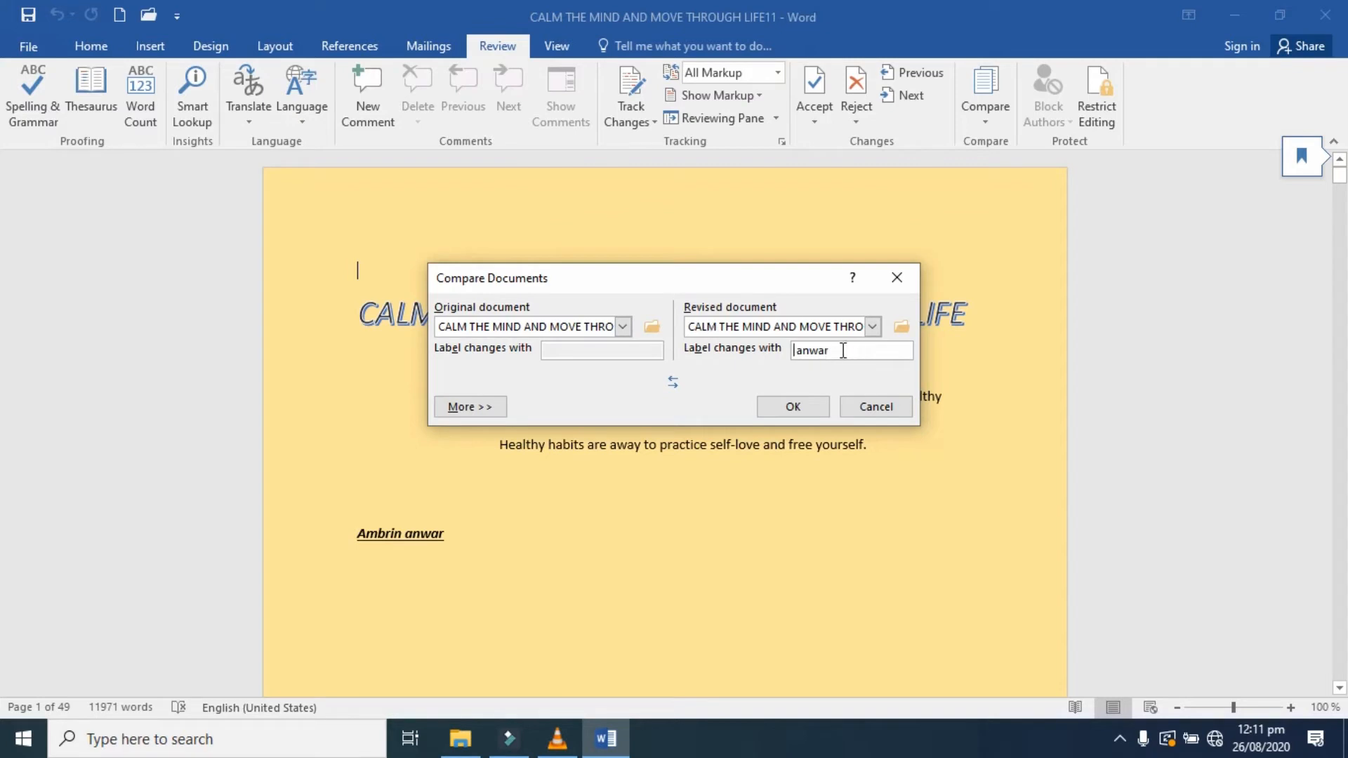
# - Check the additional comparison settings, leave them as they are, and run the comparison
pyautogui.click(485, 409)
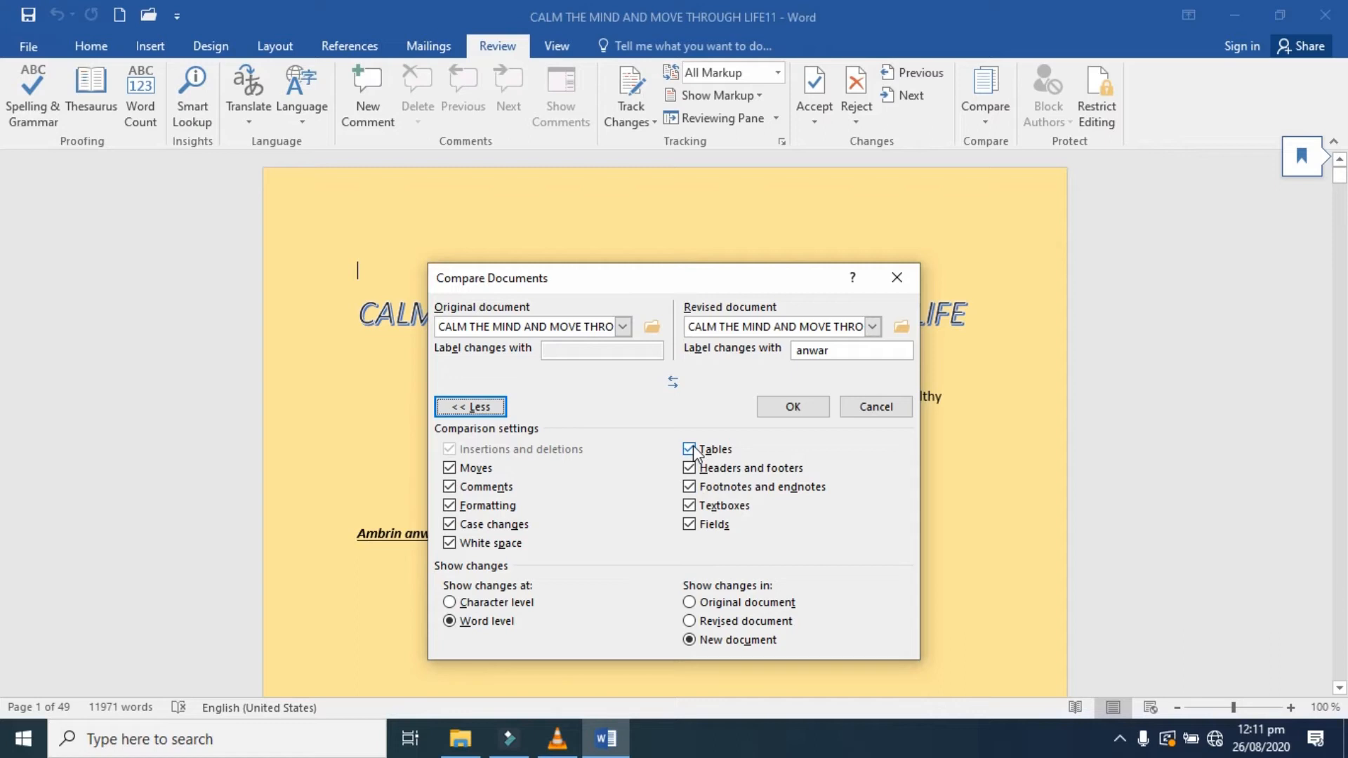
pyautogui.click(471, 407)
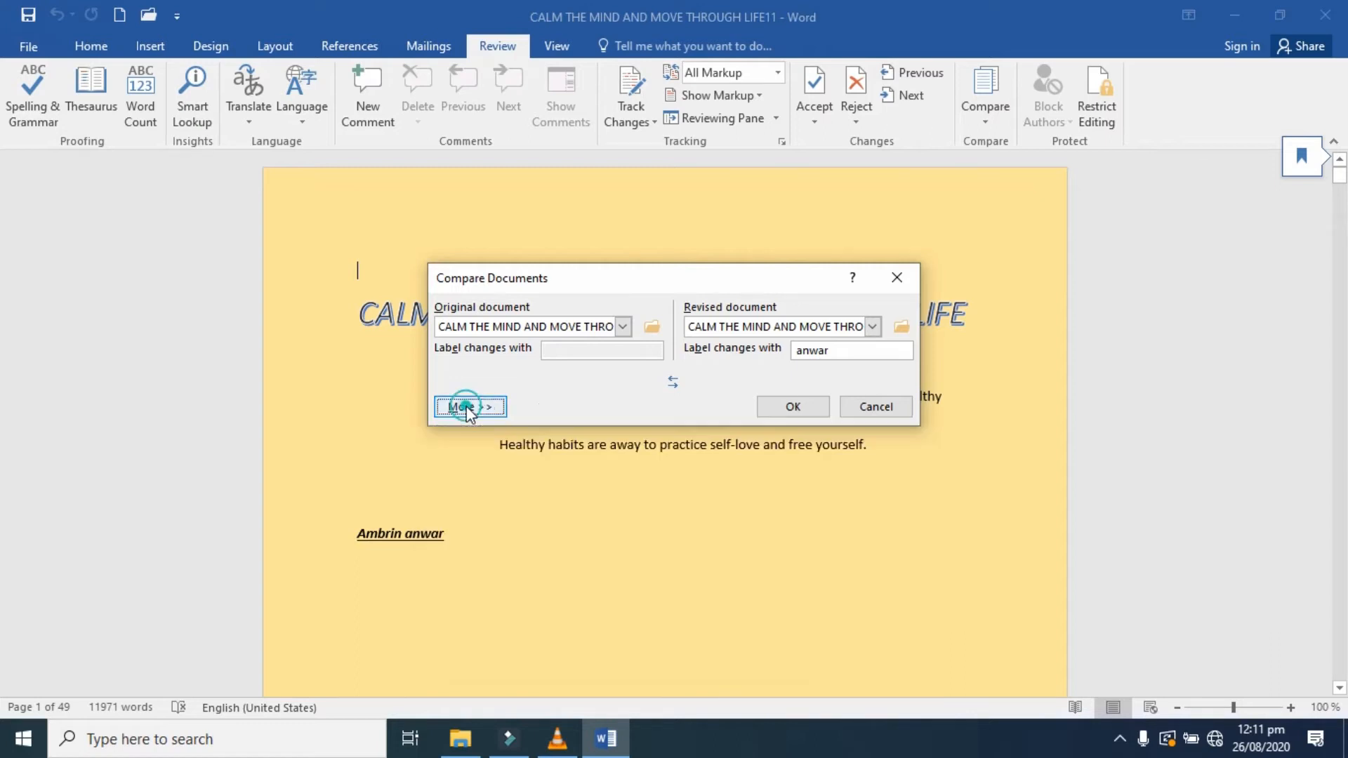
pyautogui.click(791, 406)
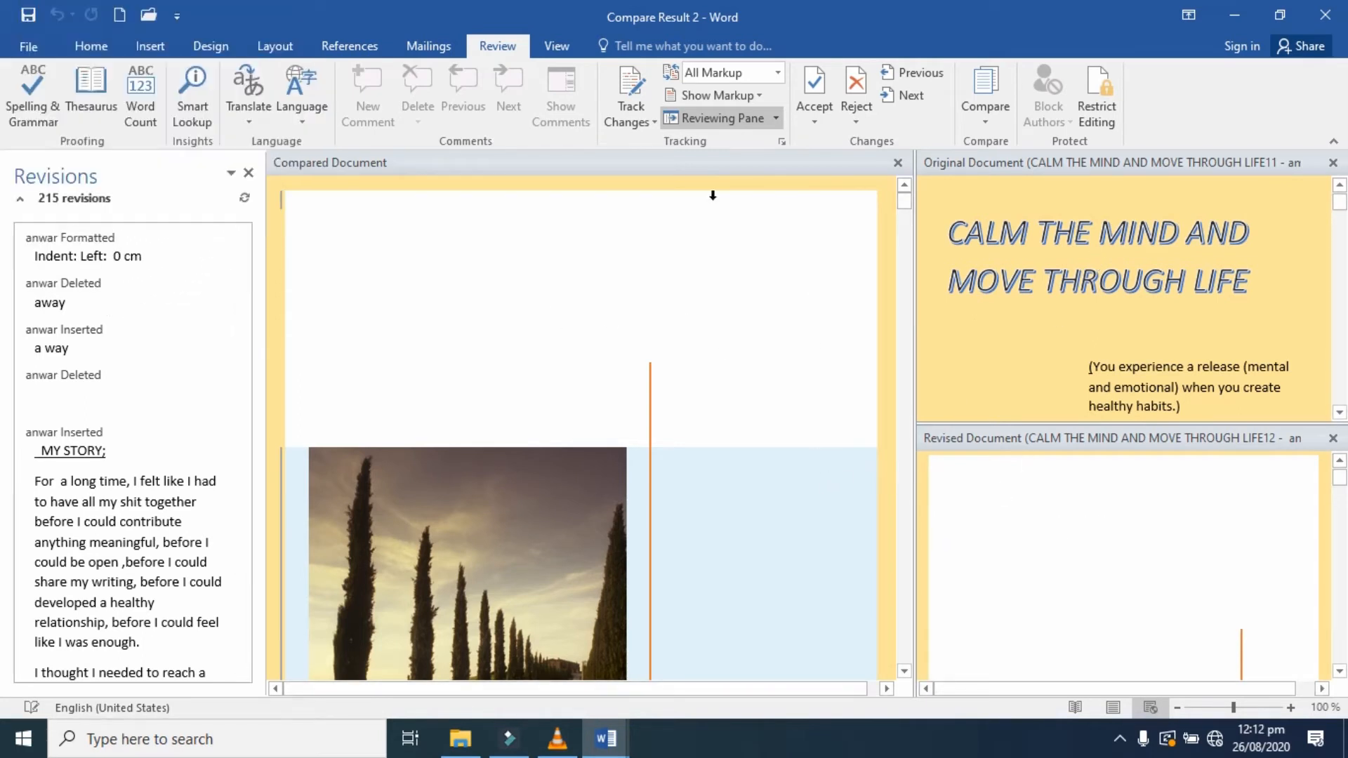
# - Display the compared document with All Markup, and hide and show the Reviewing Pane again
pyautogui.click(778, 73)
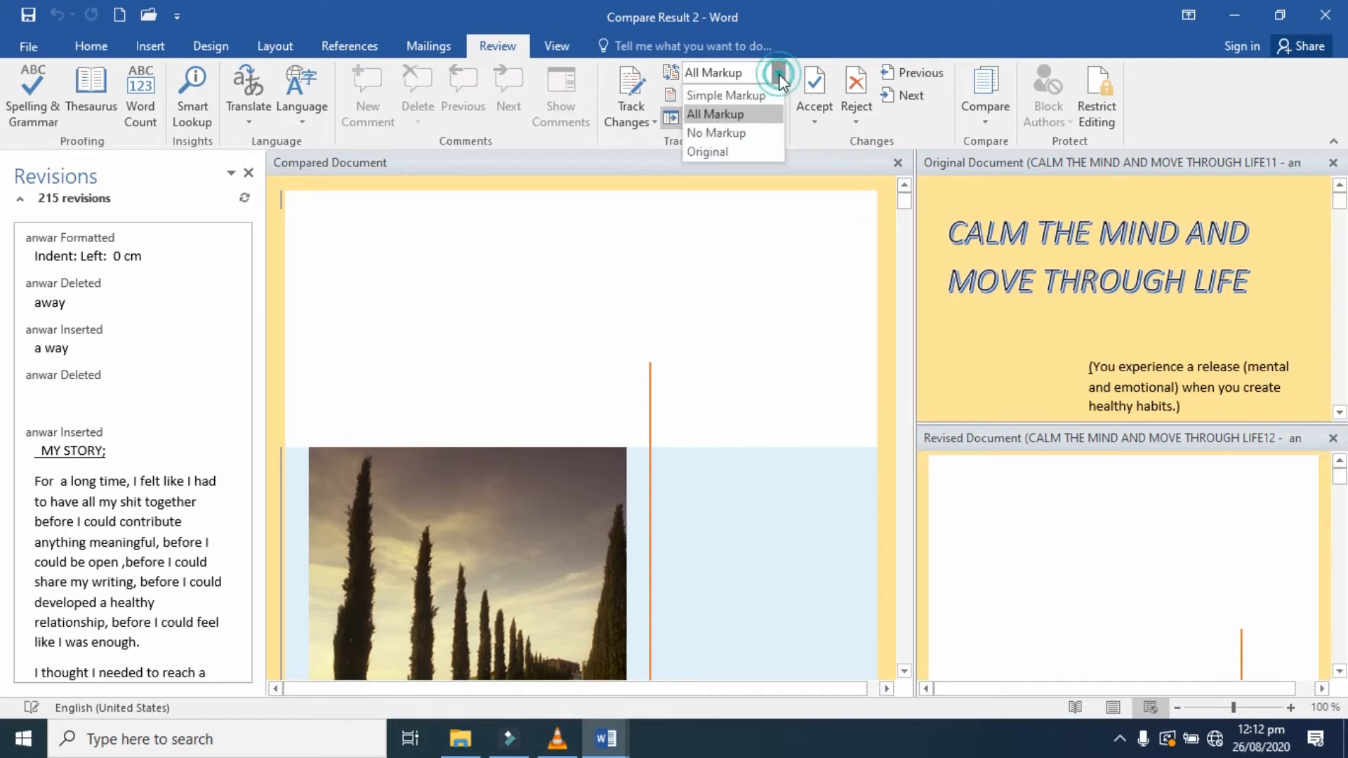
pyautogui.click(728, 117)
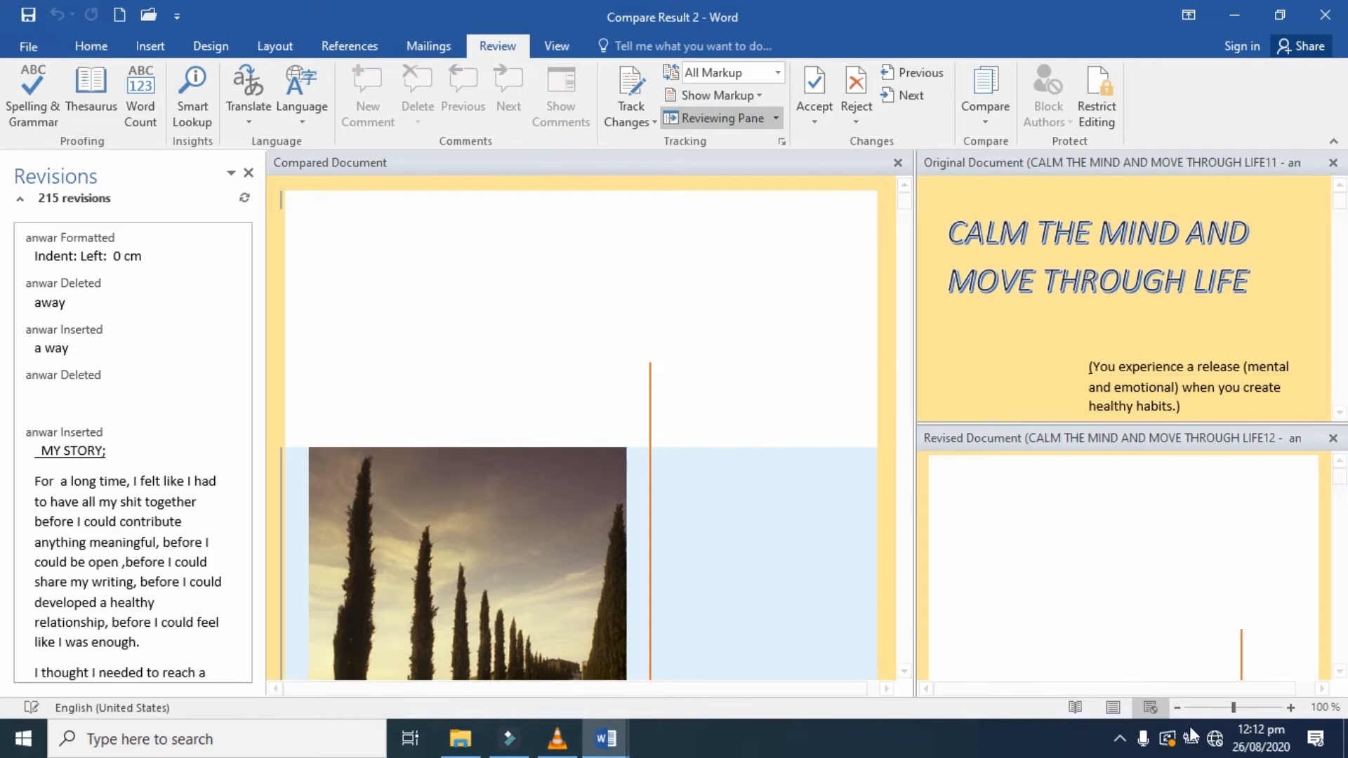
pyautogui.moveTo(901, 204)
pyautogui.mouseDown()
pyautogui.moveTo(905, 253)
pyautogui.moveTo(895, 199)
pyautogui.mouseUp()
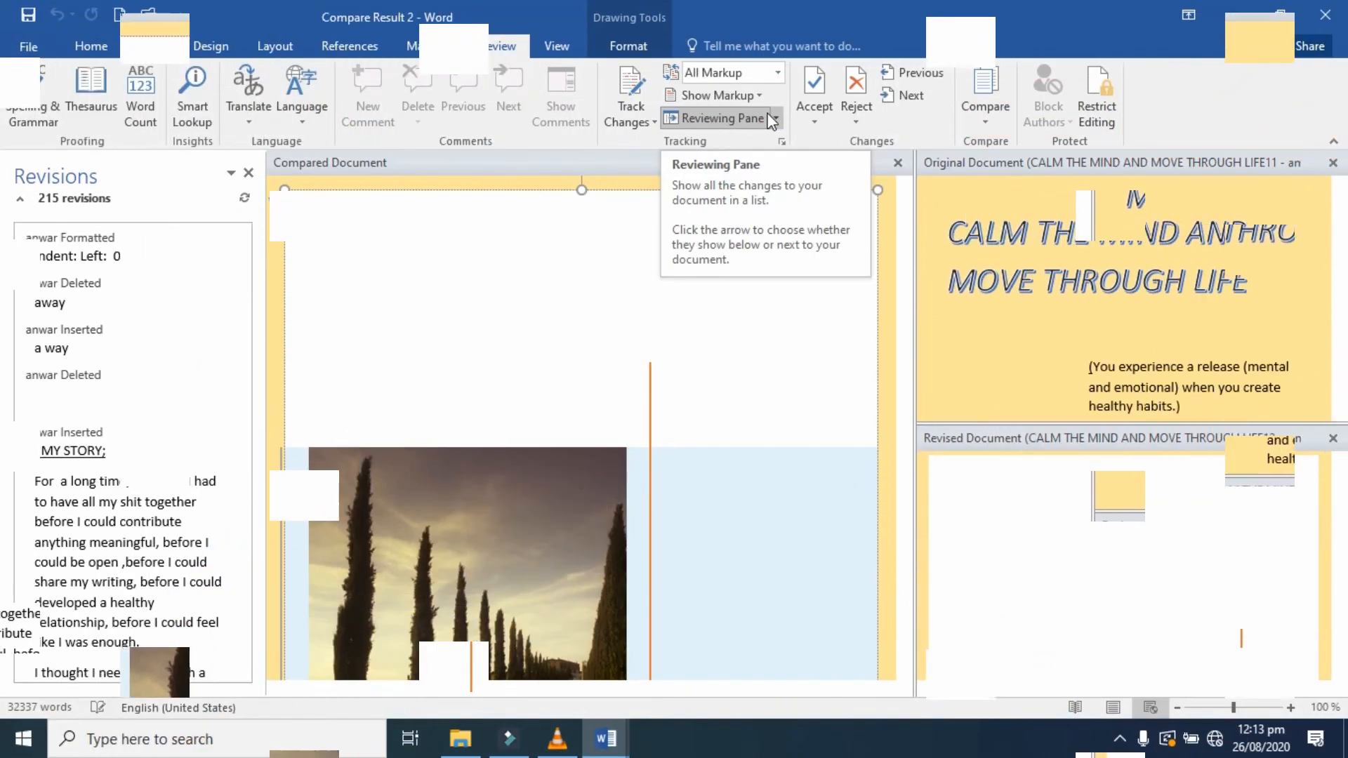
pyautogui.click(770, 118)
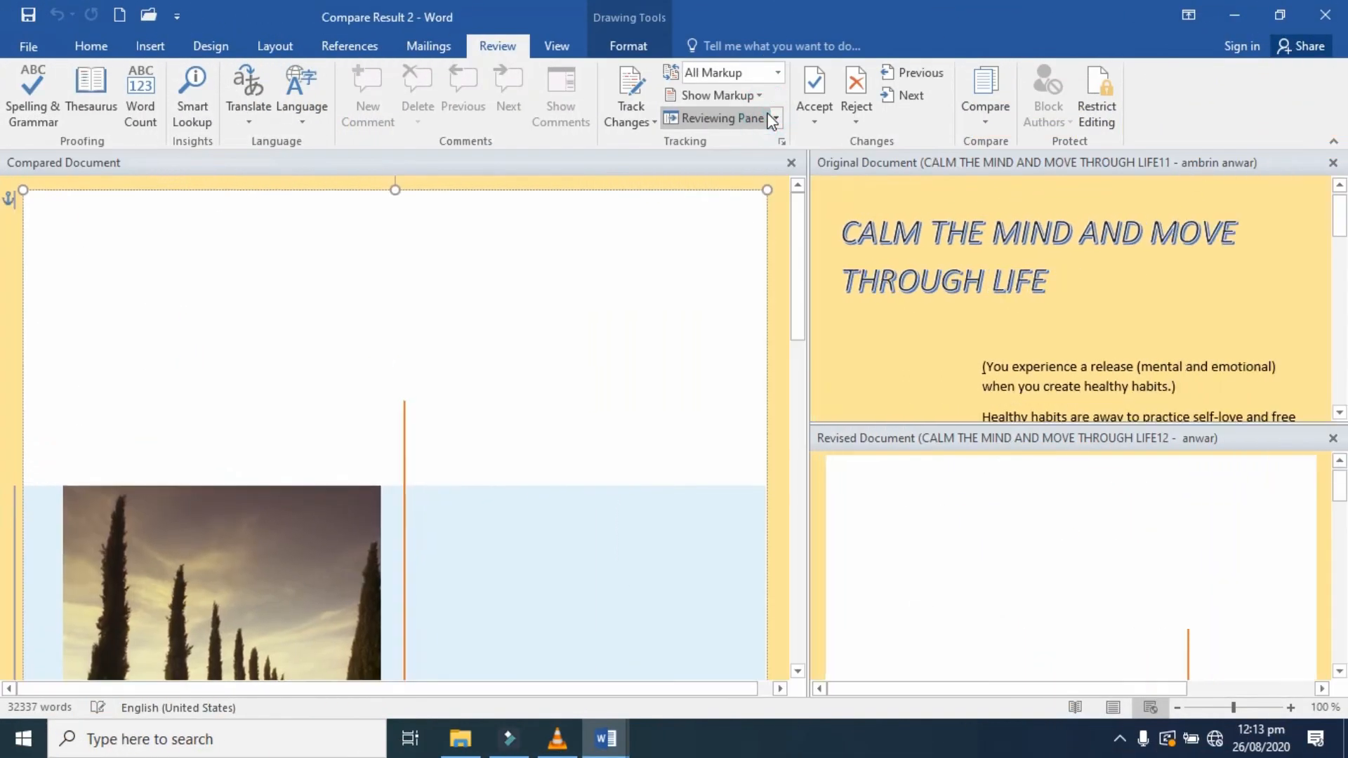
pyautogui.click(771, 118)
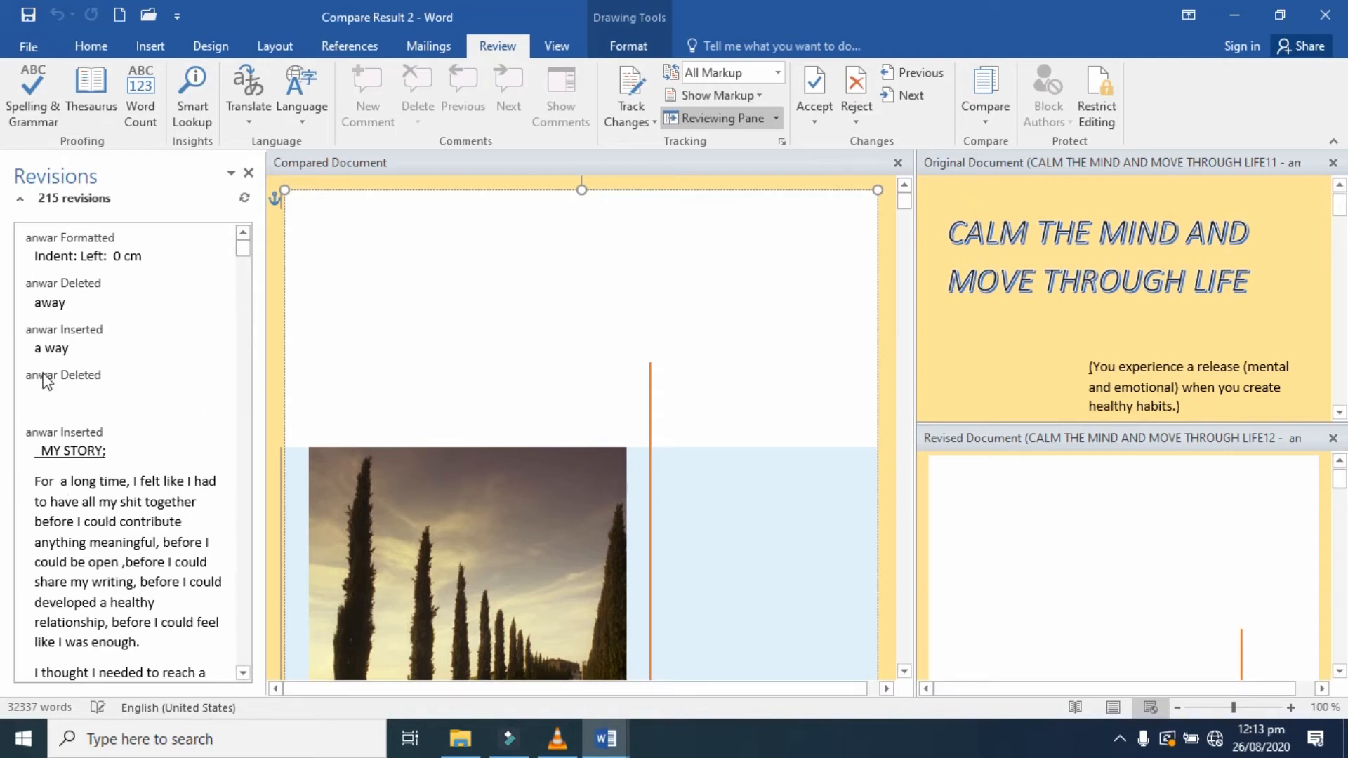
# - Accept the tracked changes on the cover page of the compared document, moving on to the change in the introductory lines below the title
pyautogui.click(817, 114)
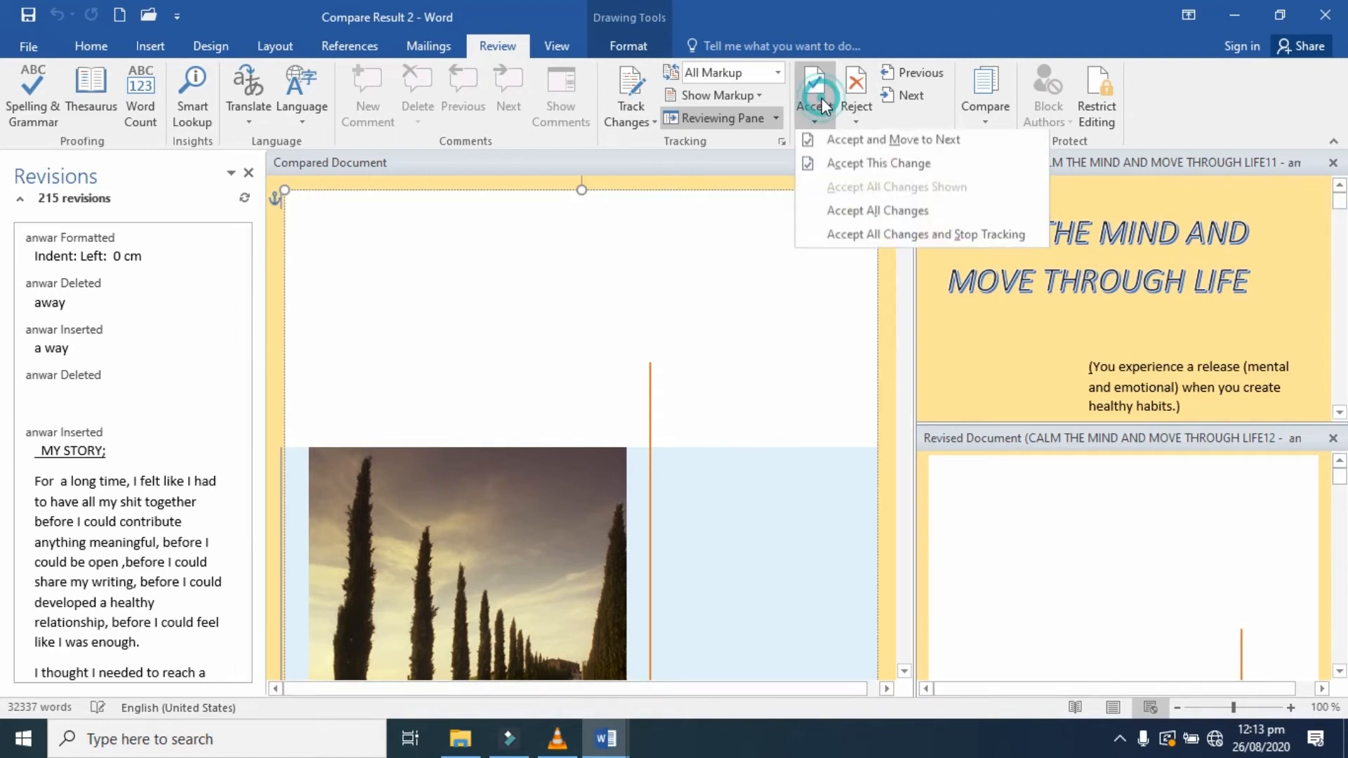
pyautogui.click(866, 144)
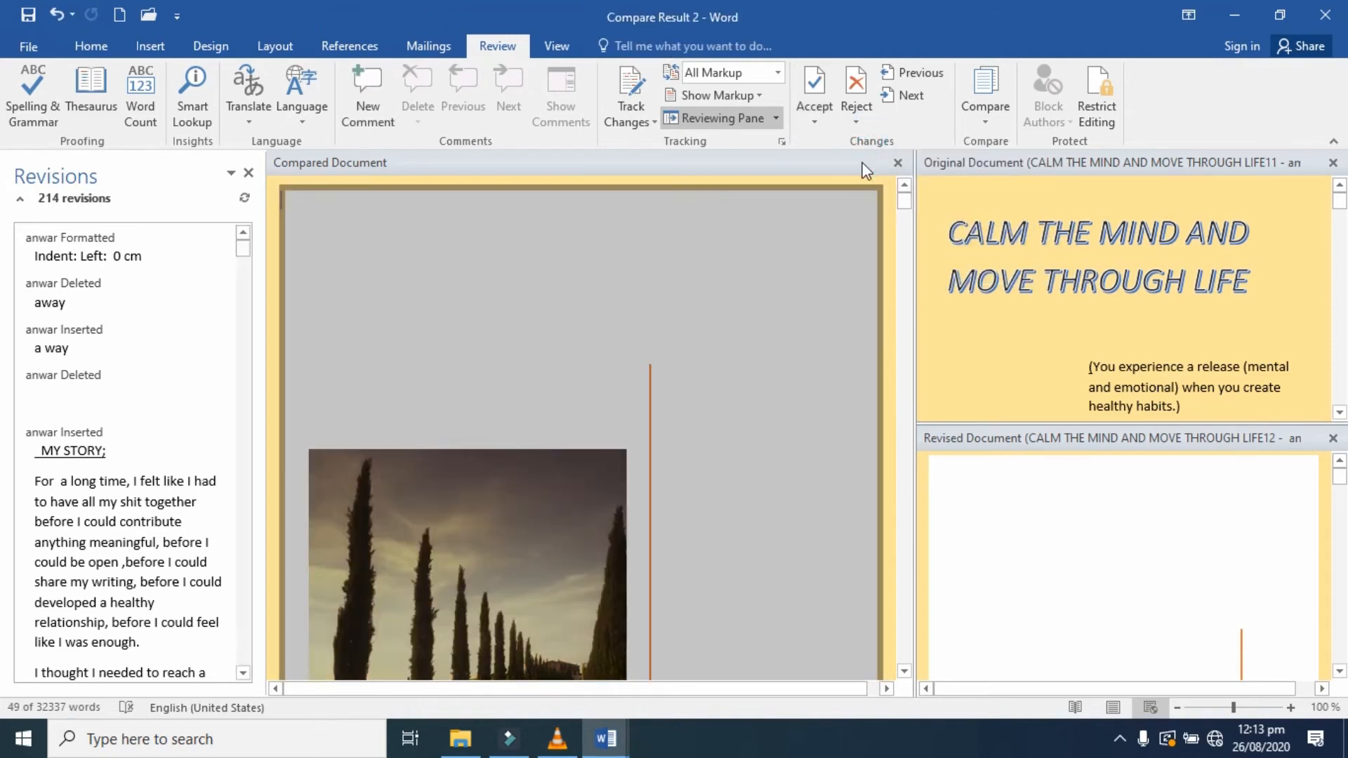
pyautogui.scroll(-10, 912, 661)
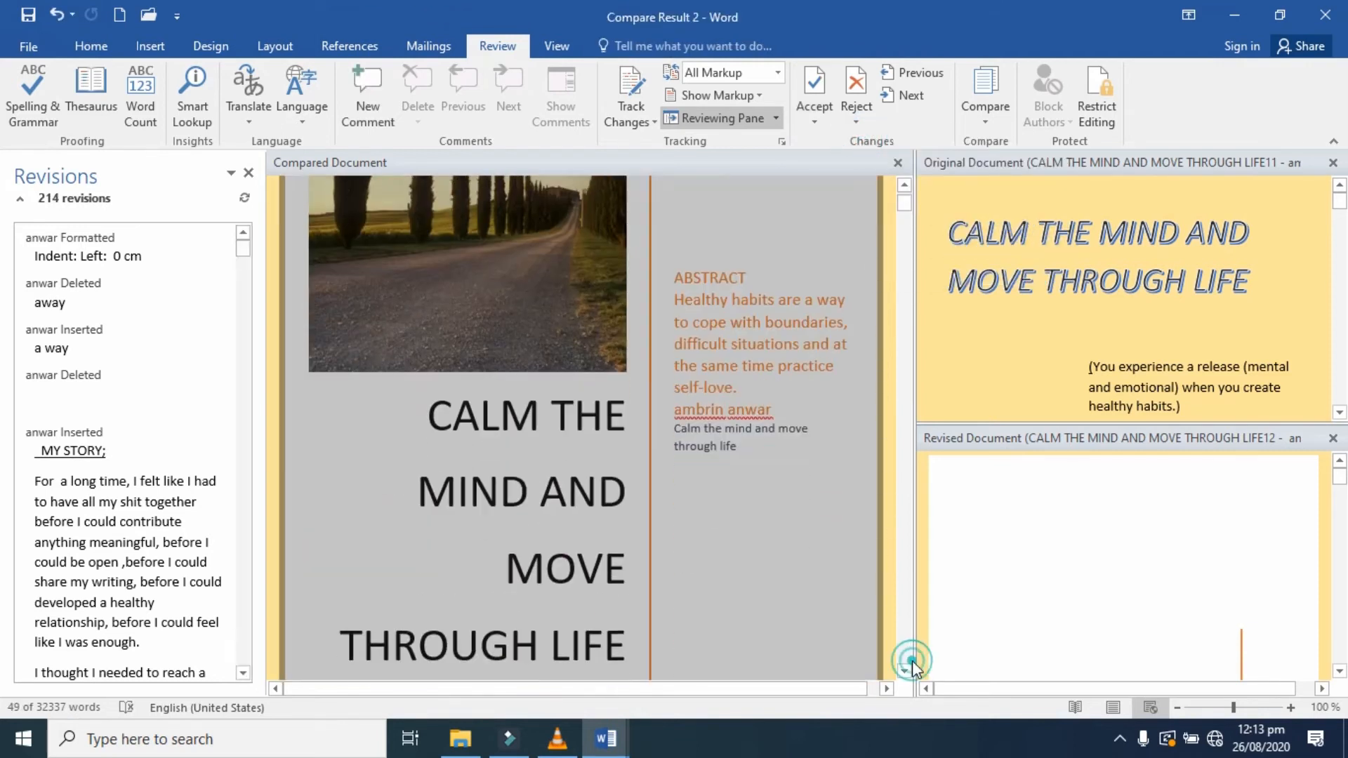
pyautogui.click(902, 672)
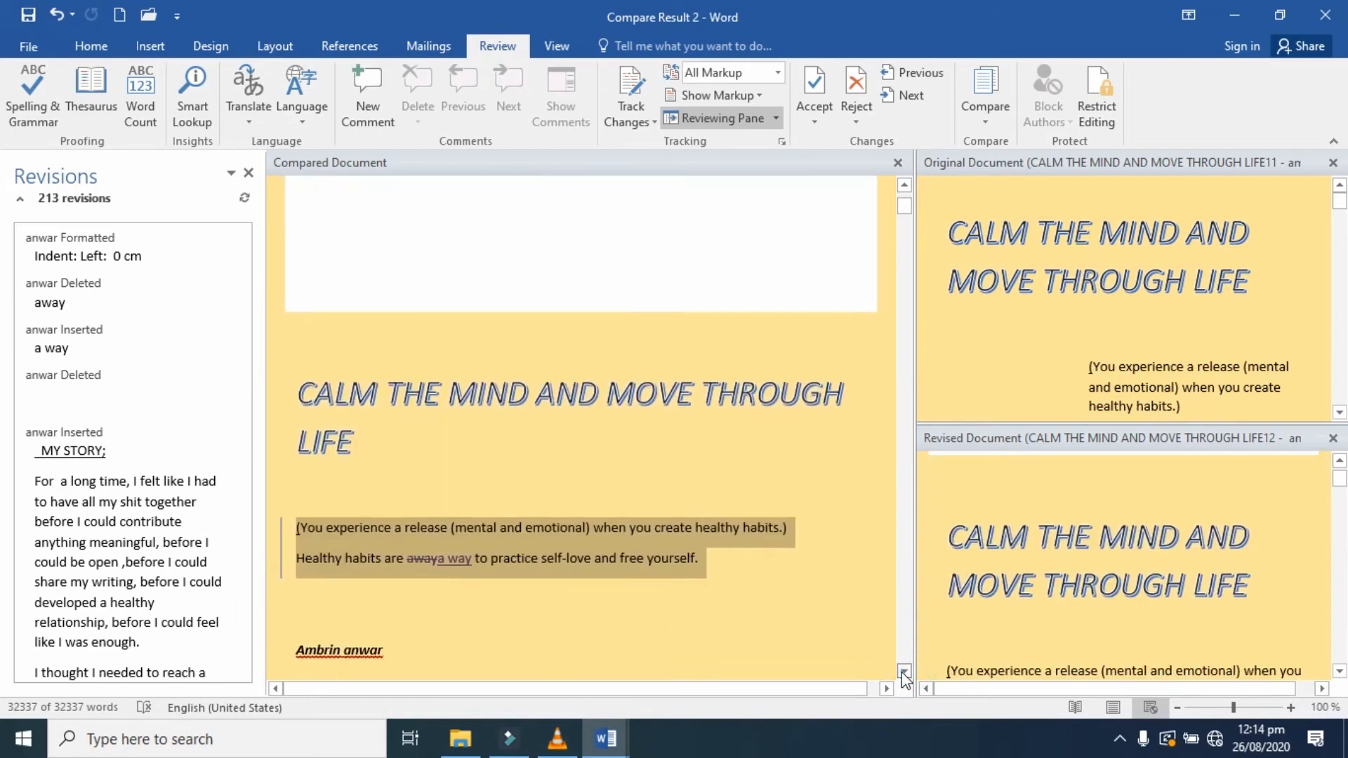
pyautogui.click(904, 673)
pyautogui.click(903, 672)
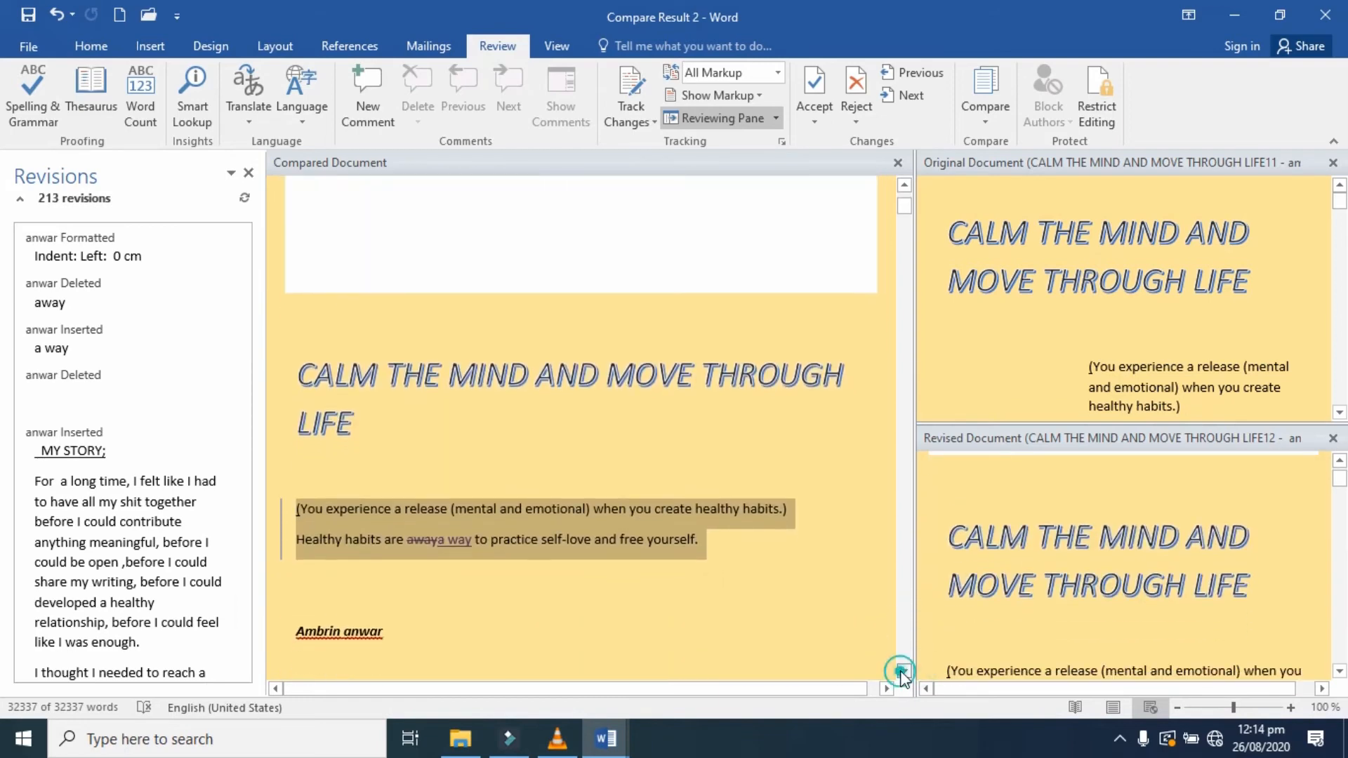
pyautogui.click(903, 673)
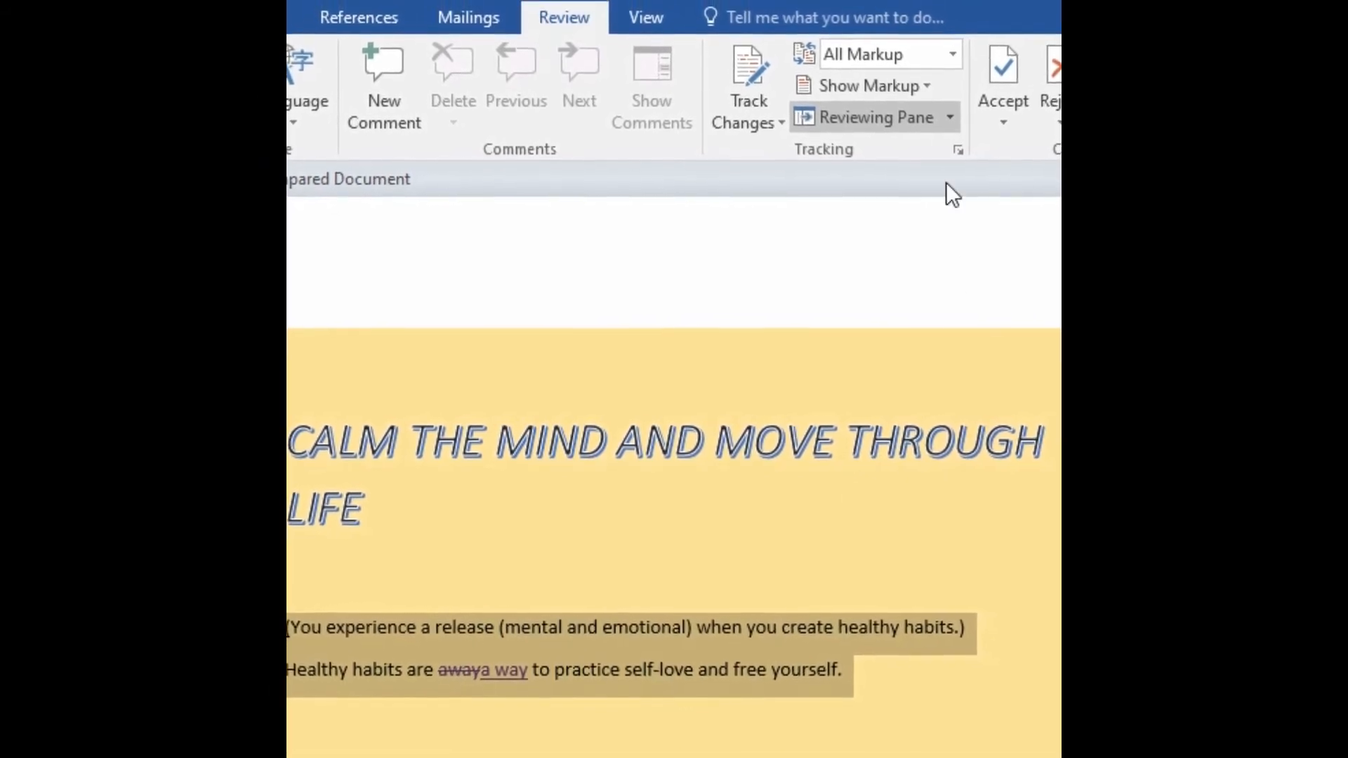
# - Accept the indent formatting change on the introductory lines and the deletion of "away", moving to the next change each time
pyautogui.click(1006, 102)
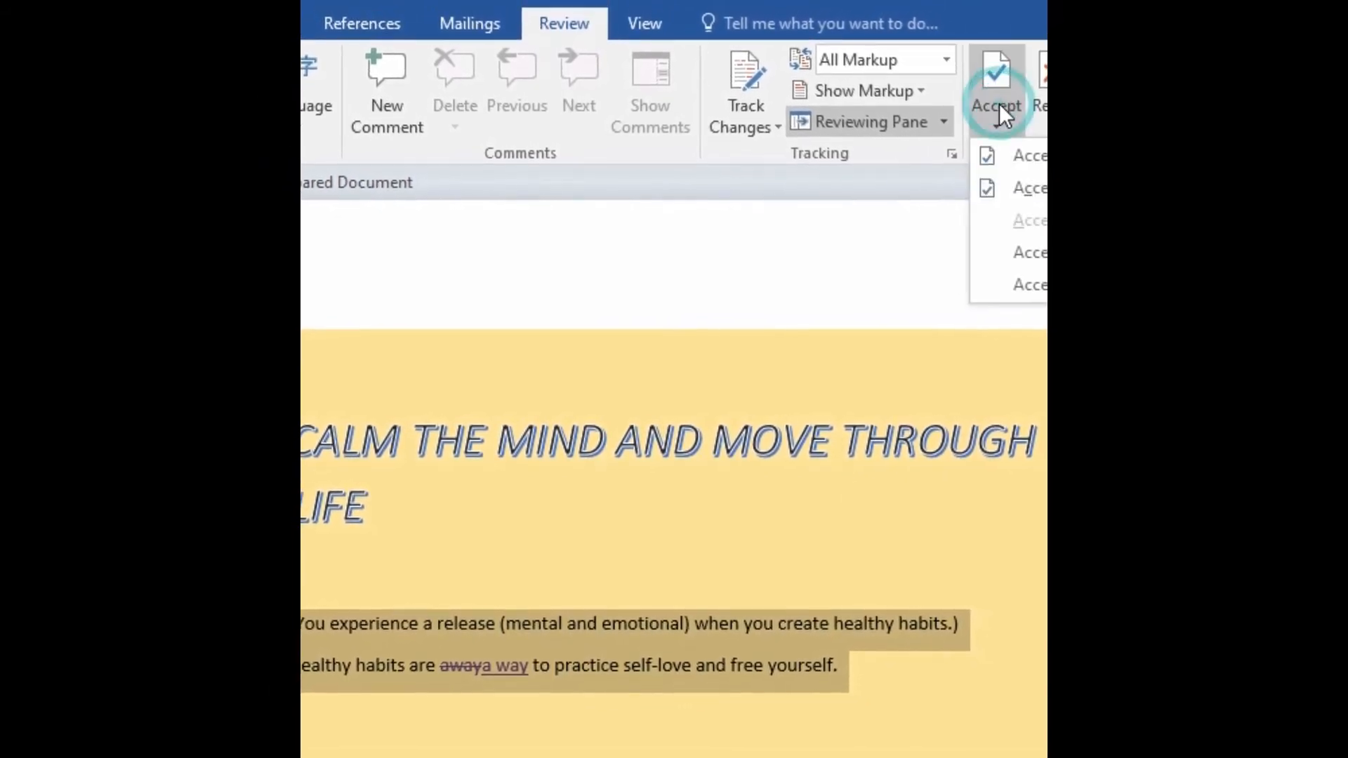
pyautogui.click(1027, 156)
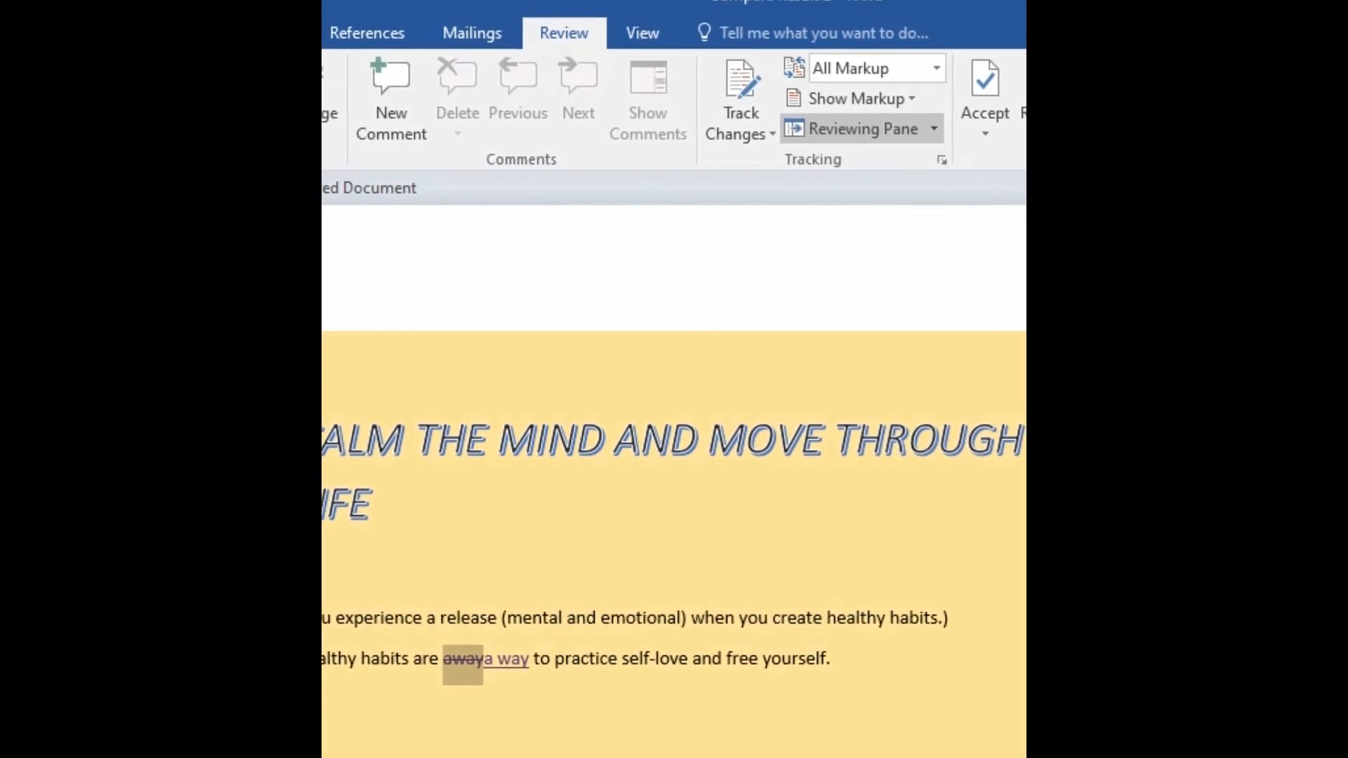
pyautogui.click(961, 116)
pyautogui.click(990, 170)
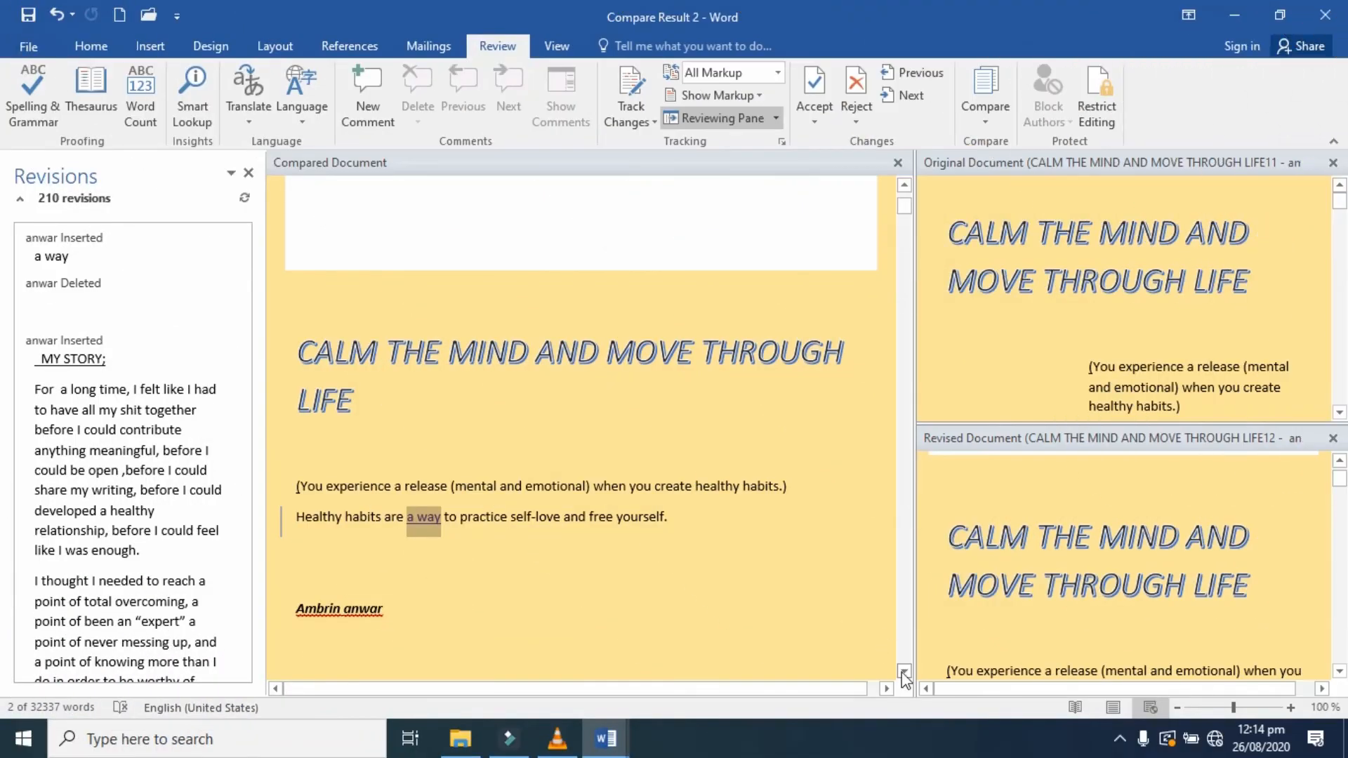
# - Accept the insertion of "a way", and accept all remaining changes in the compared document at once
pyautogui.click(814, 92)
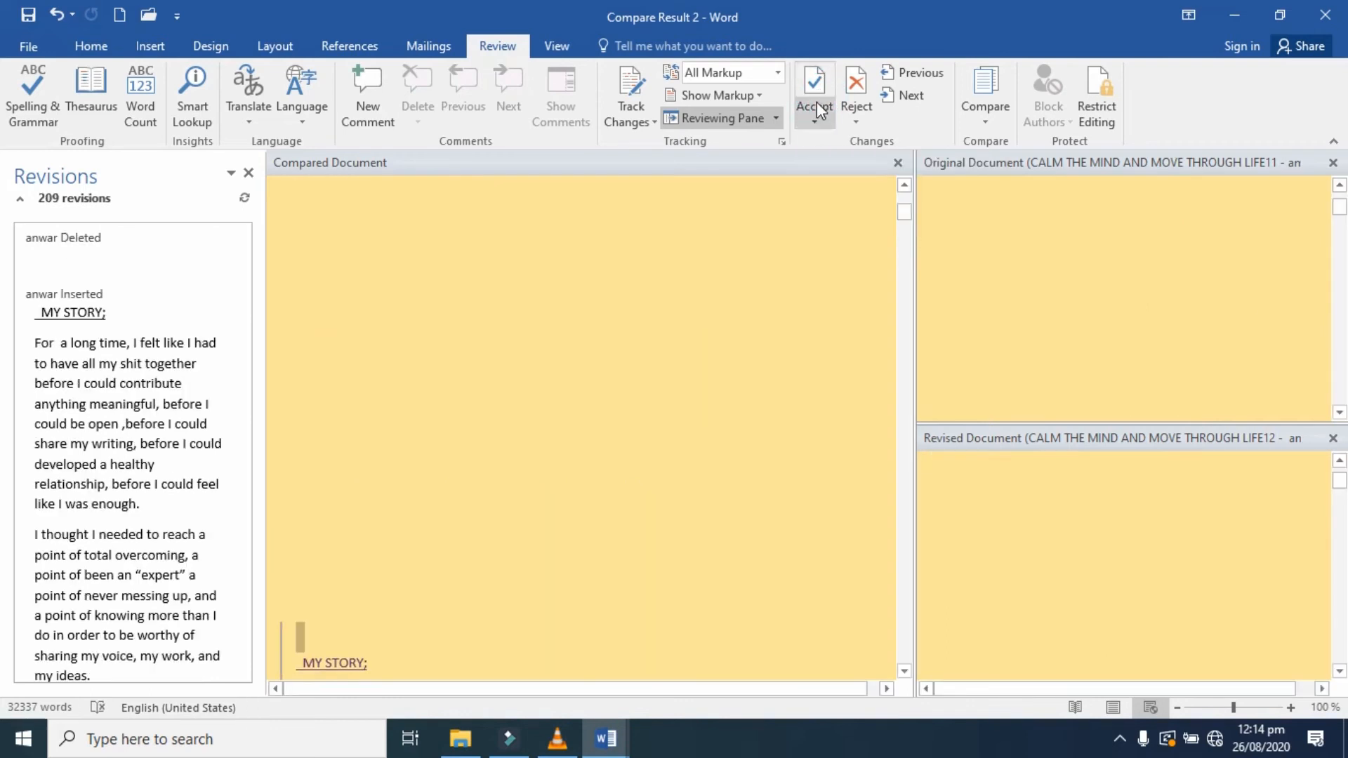
pyautogui.click(818, 113)
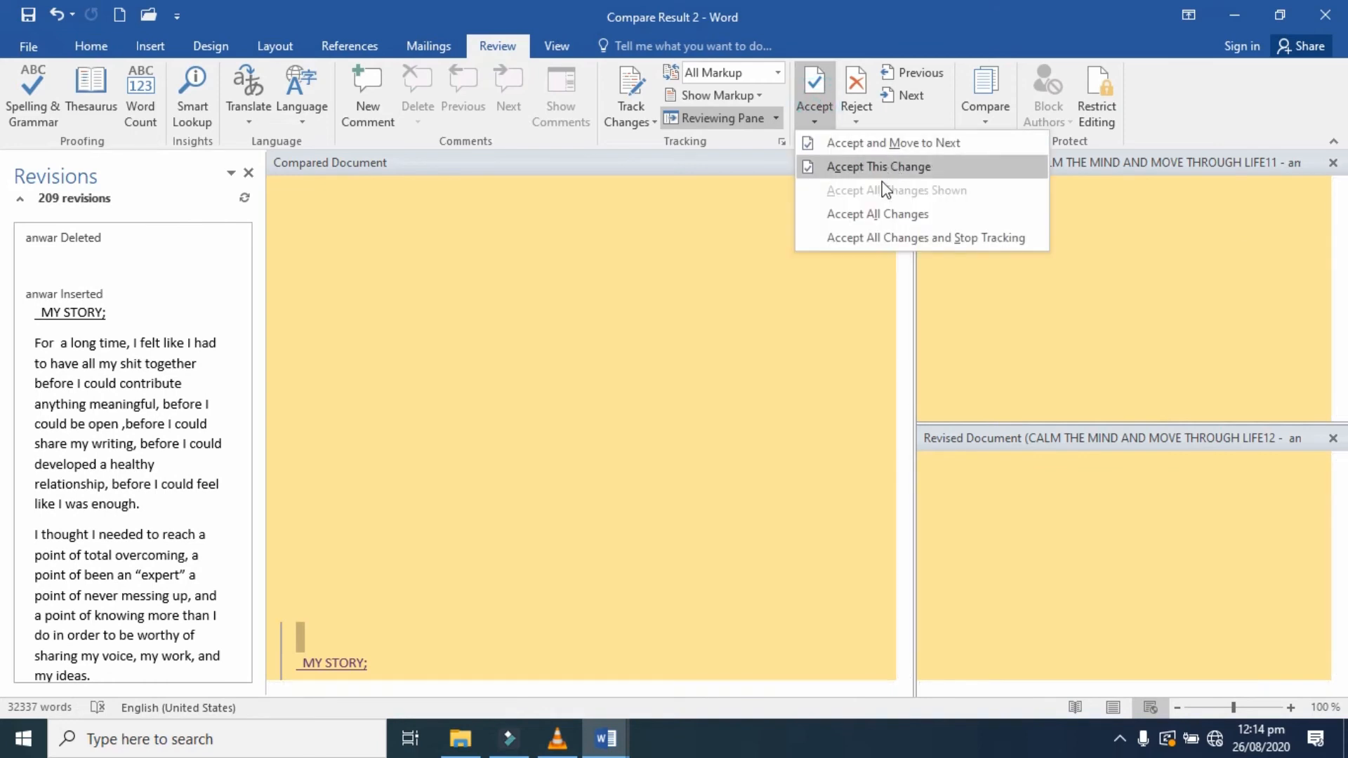
pyautogui.click(885, 215)
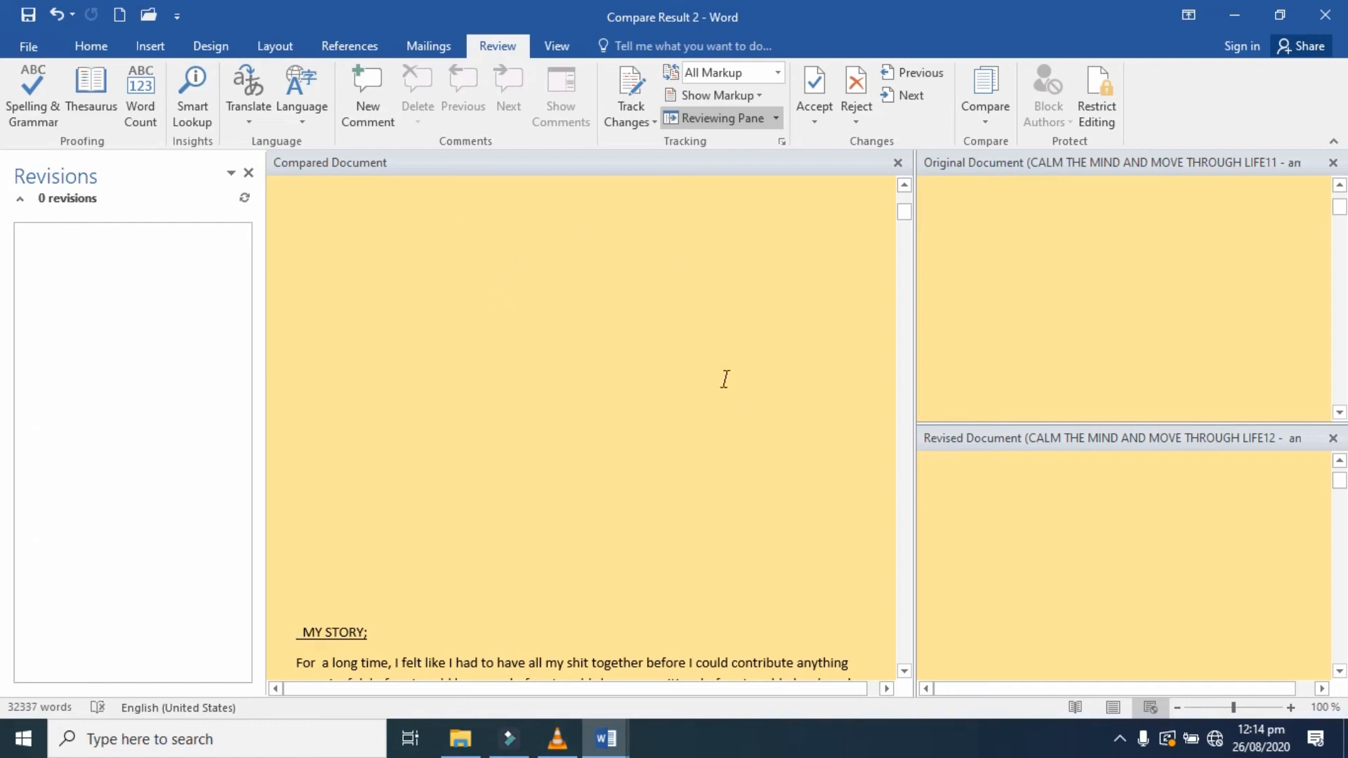
# - Save the compared document to the Desktop as "calm the mind and move through life a and b" and close it
pyautogui.click(30, 45)
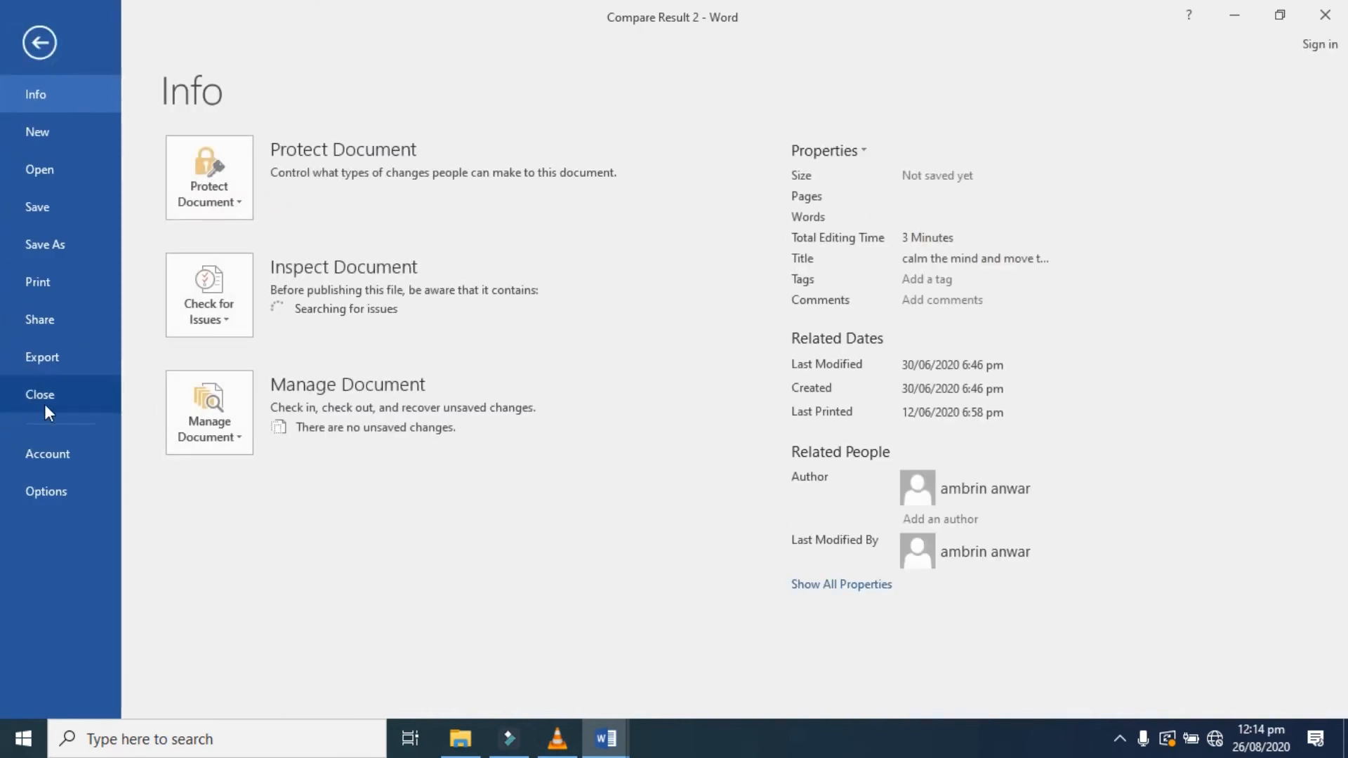
pyautogui.click(62, 268)
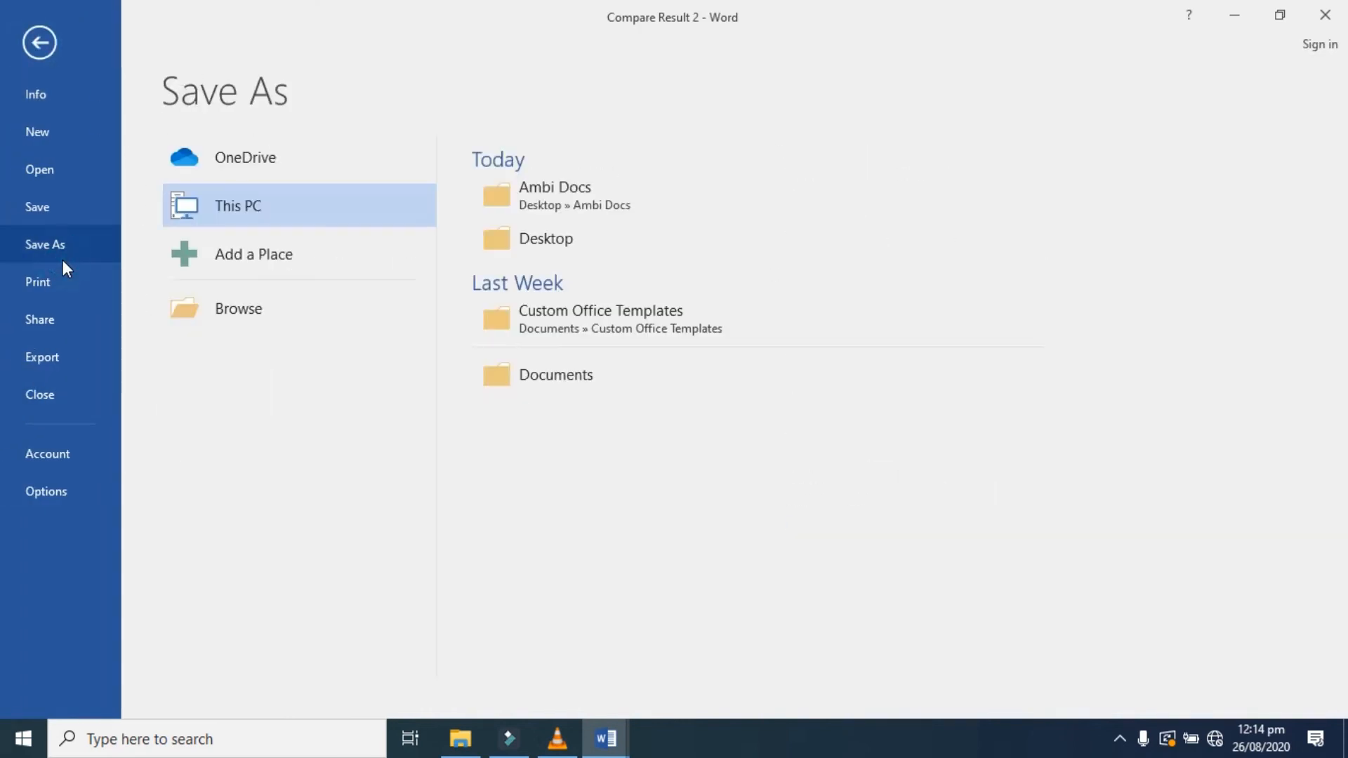
pyautogui.click(558, 234)
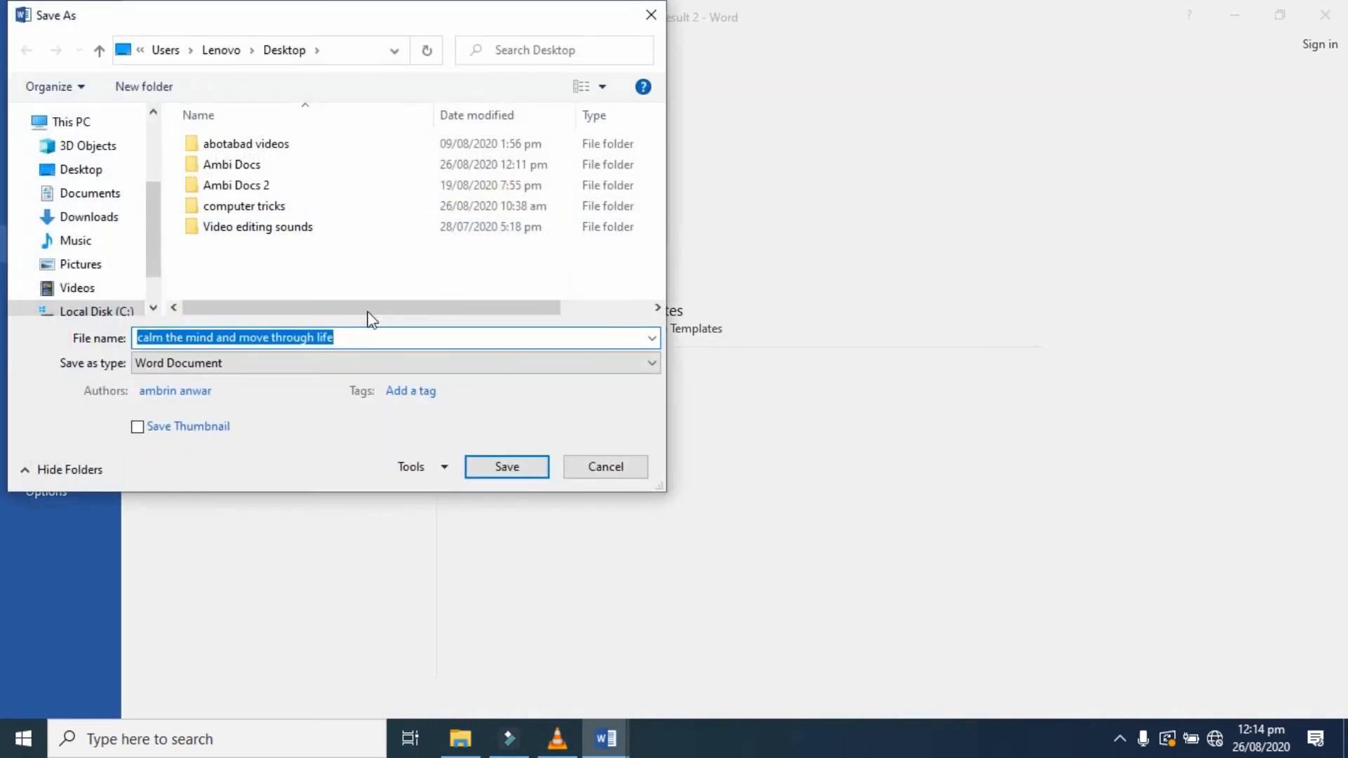
pyautogui.click(348, 338)
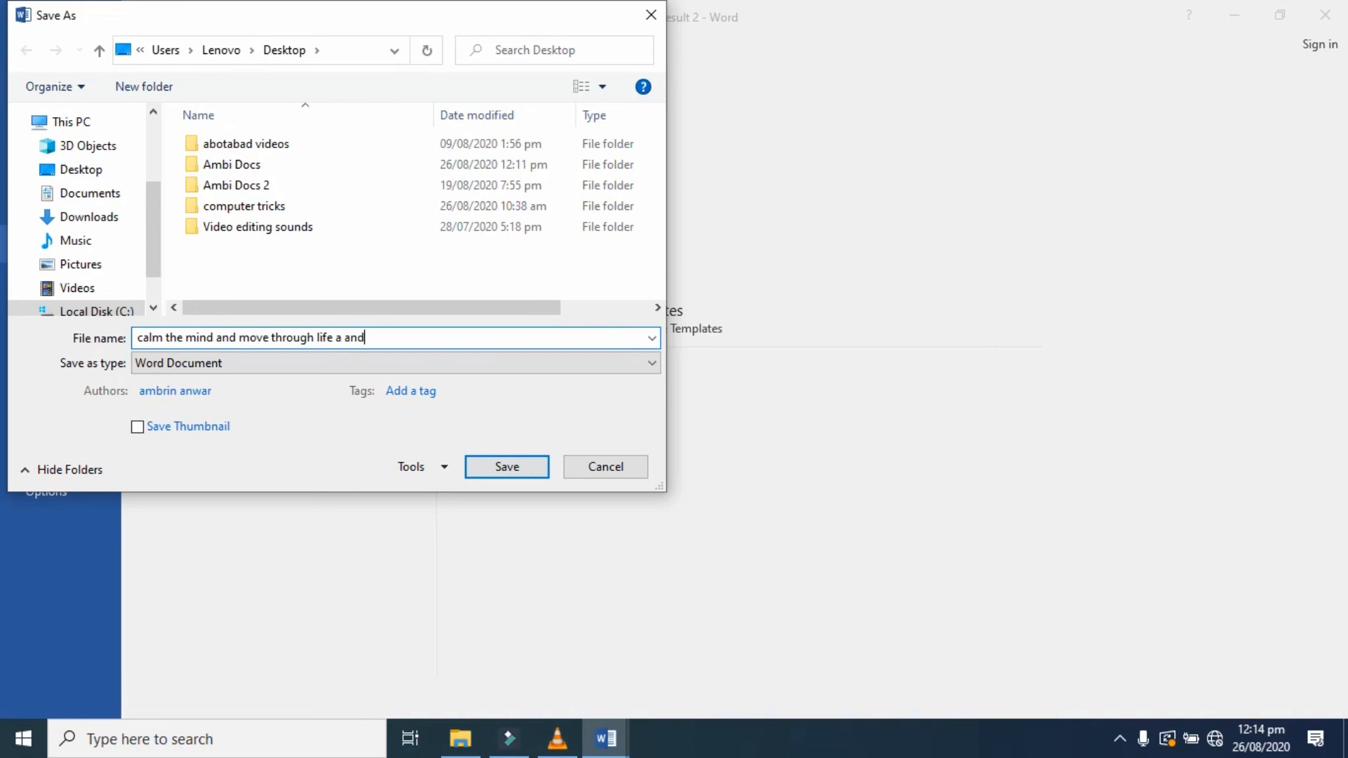
pyautogui.click(486, 454)
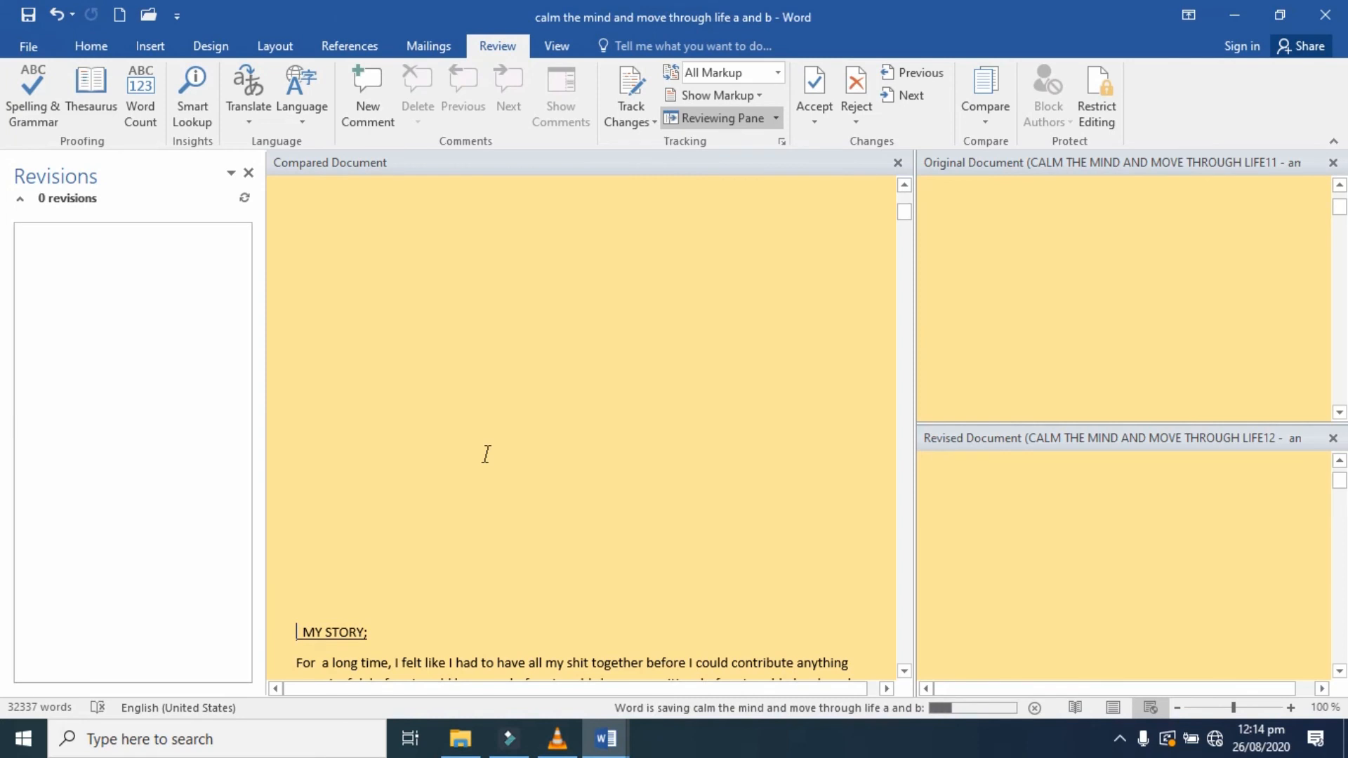
pyautogui.click(1326, 15)
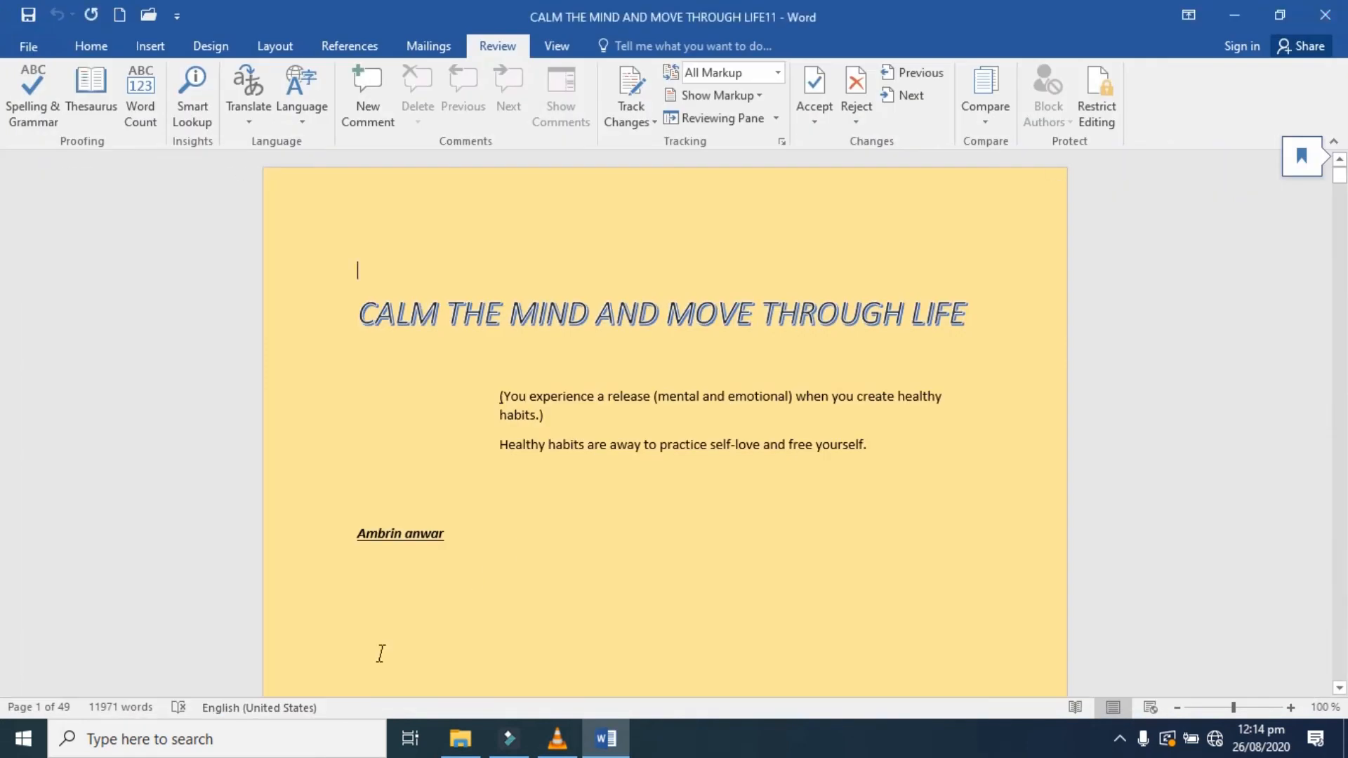
# - Switch to File Explorer, open "calm the mind and move through life a and b" from the Desktop, and look through its pages
pyautogui.click(460, 739)
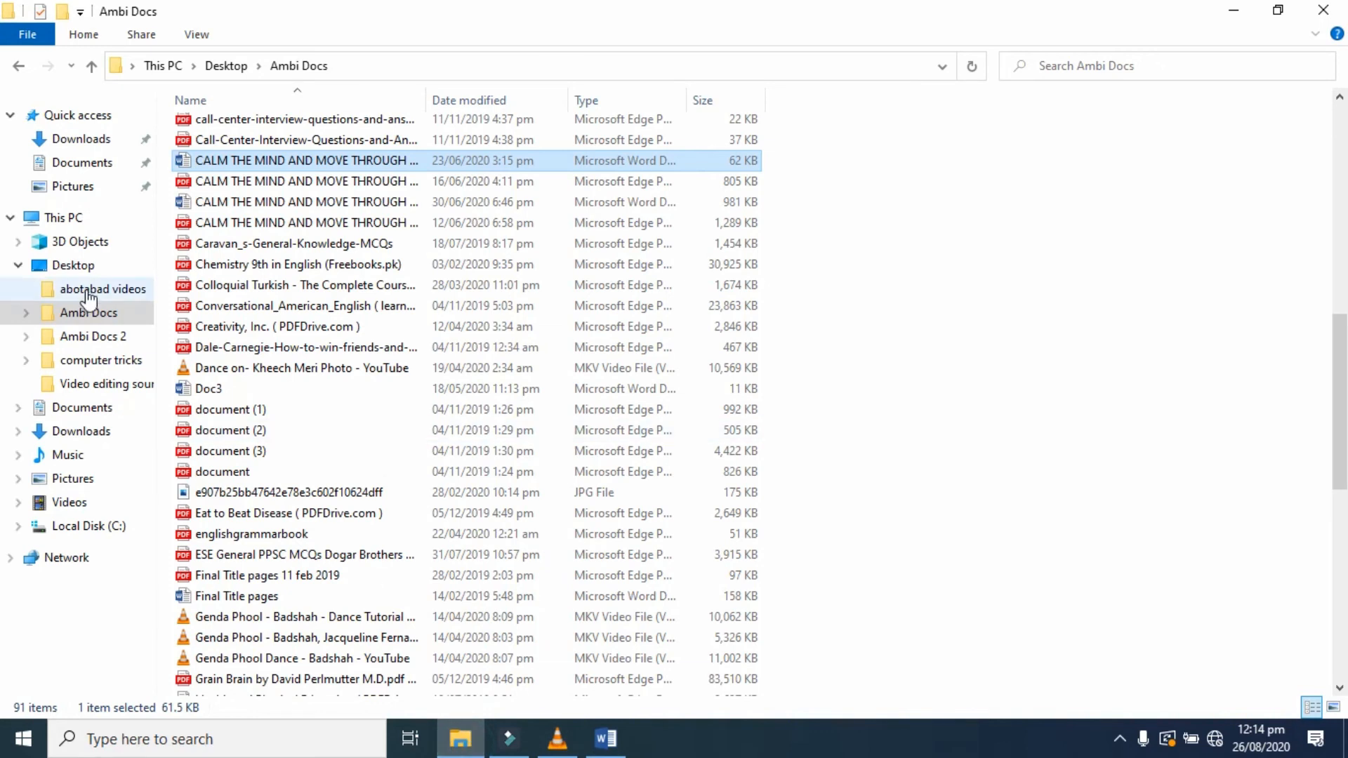
pyautogui.click(73, 266)
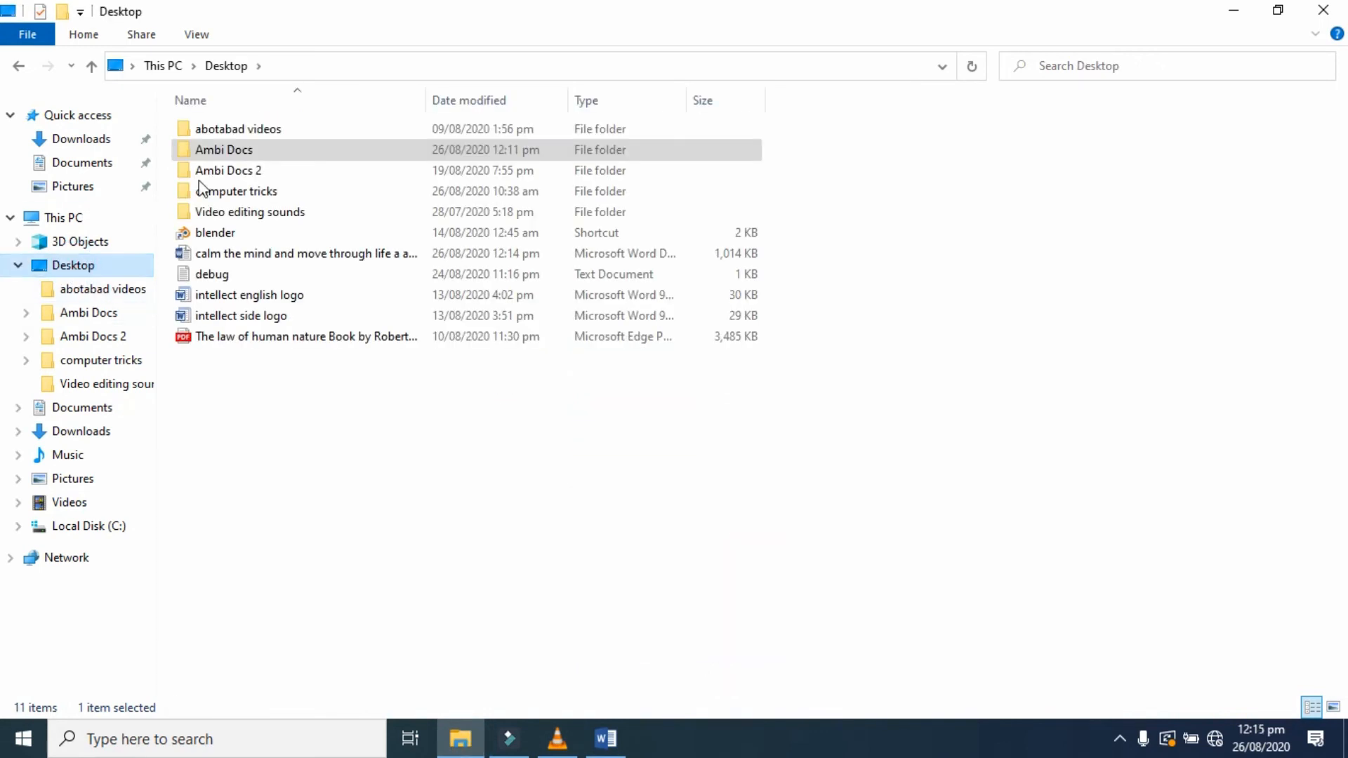
pyautogui.doubleClick(333, 255)
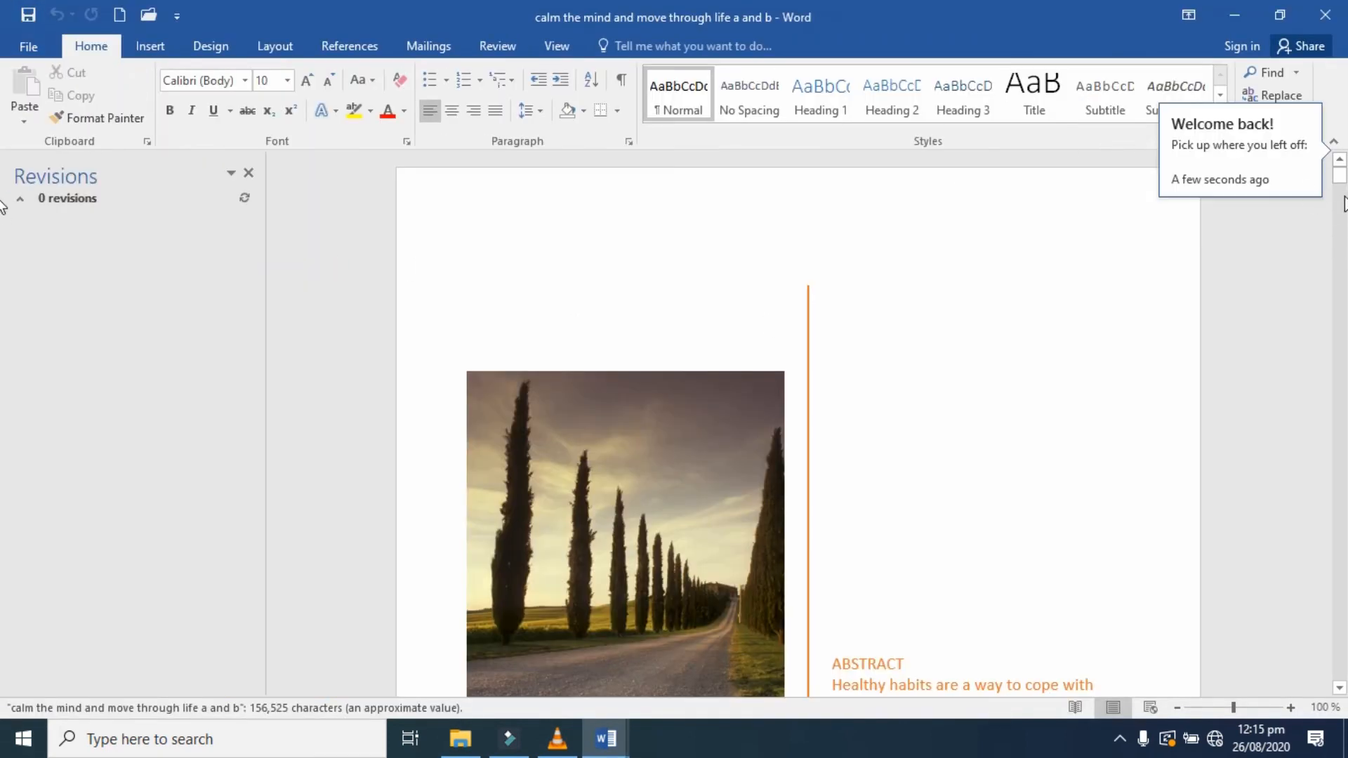
pyautogui.moveTo(1340, 186)
pyautogui.mouseDown()
pyautogui.moveTo(1335, 175)
pyautogui.moveTo(1340, 252)
pyautogui.moveTo(1330, 186)
pyautogui.mouseUp()
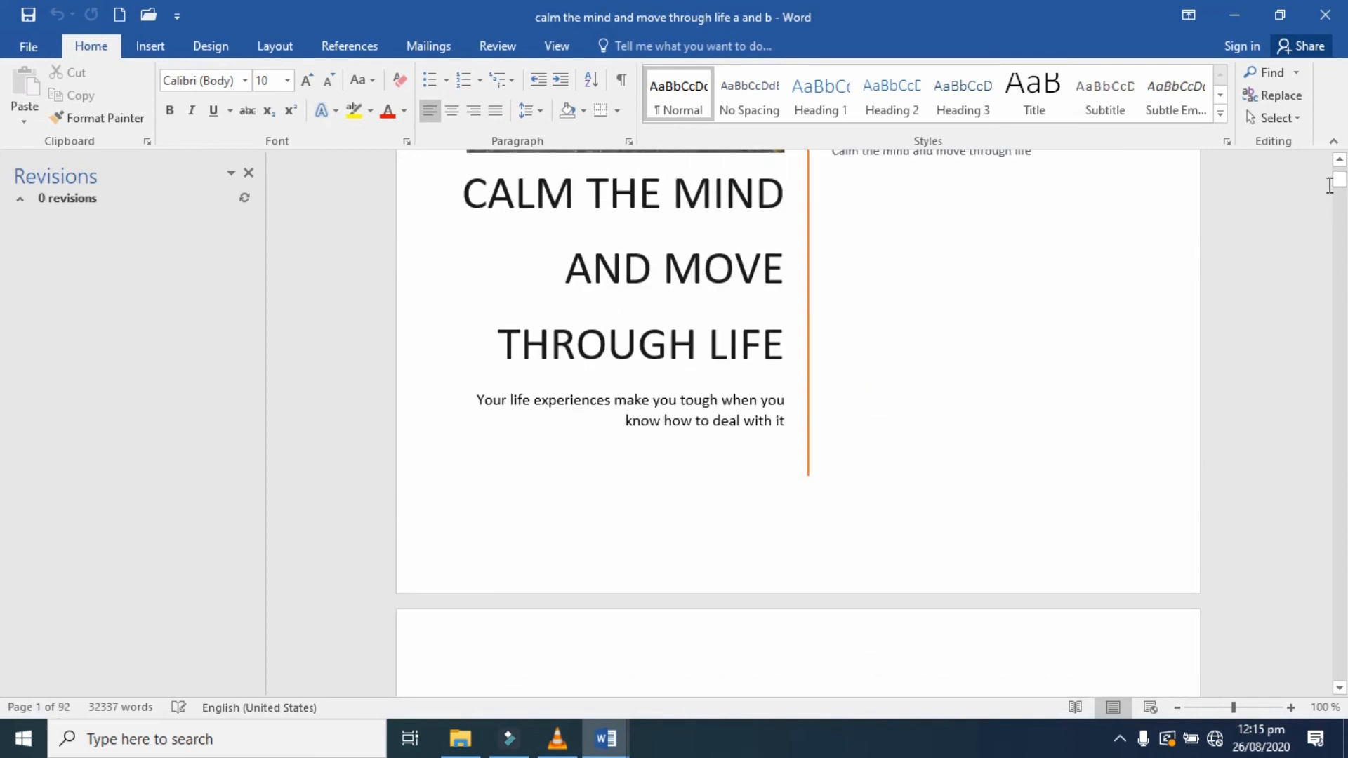
pyautogui.moveTo(1340, 180); pyautogui.dragTo(1341, 232)
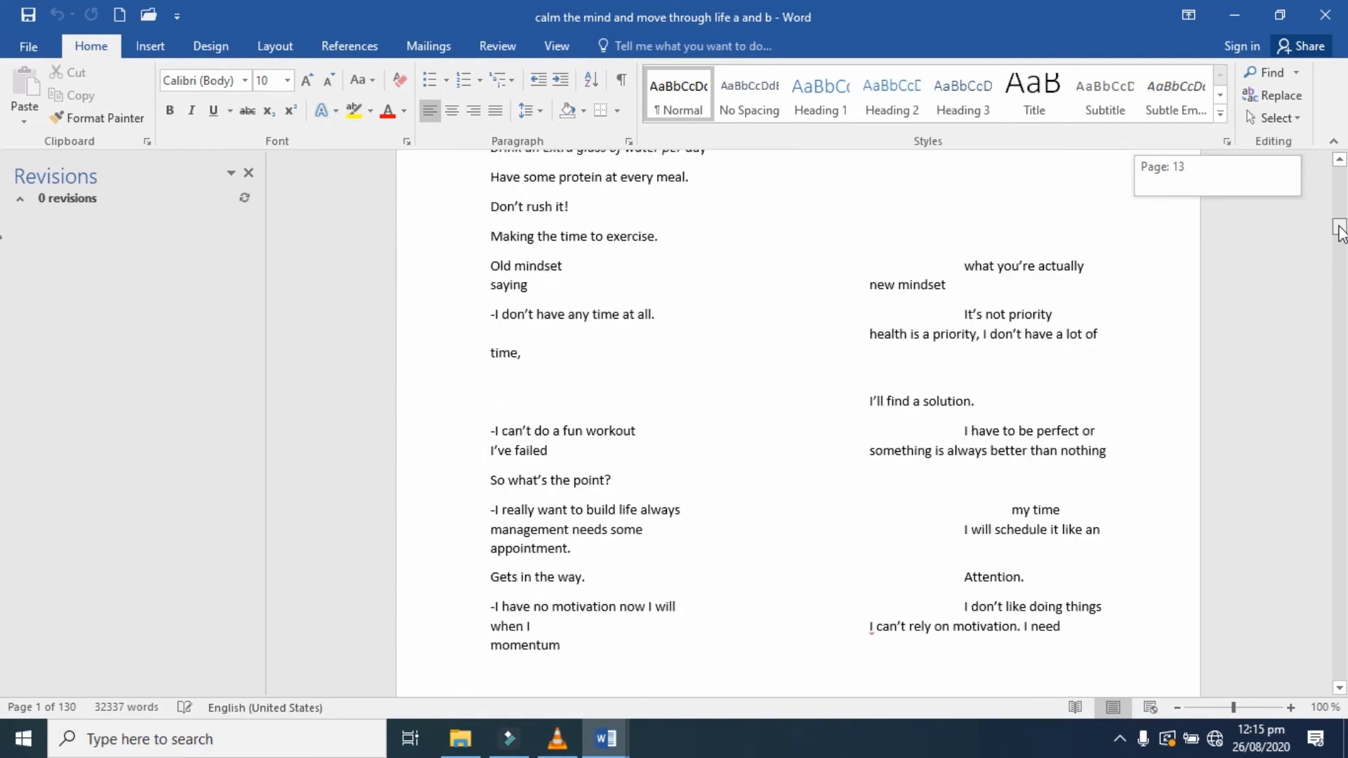